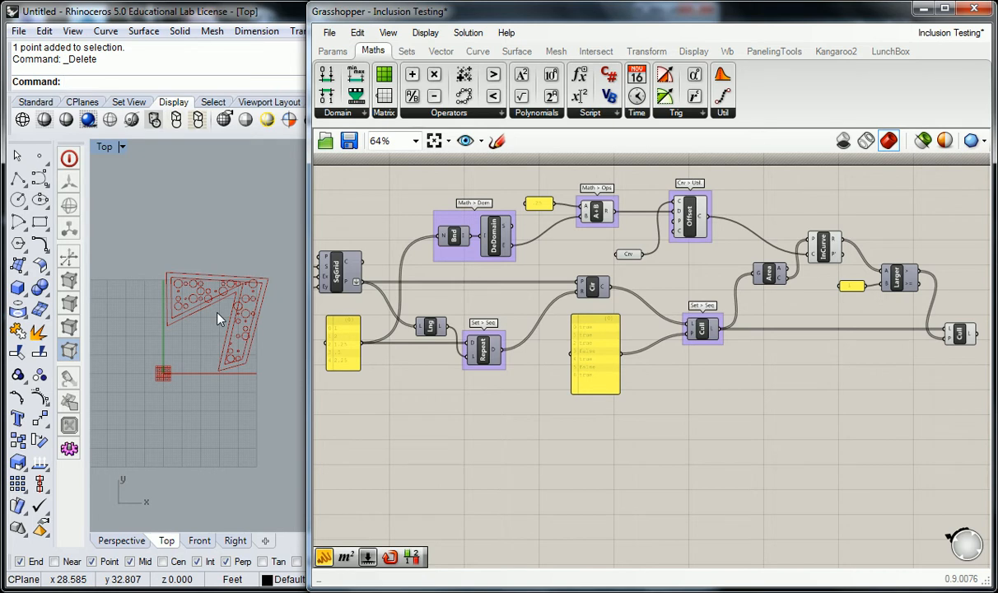
Add a Boundary Surfaces component above the InCurve component and connect the Crv parameter to its edge input.
right_click_drag(909, 240, 749, 279)
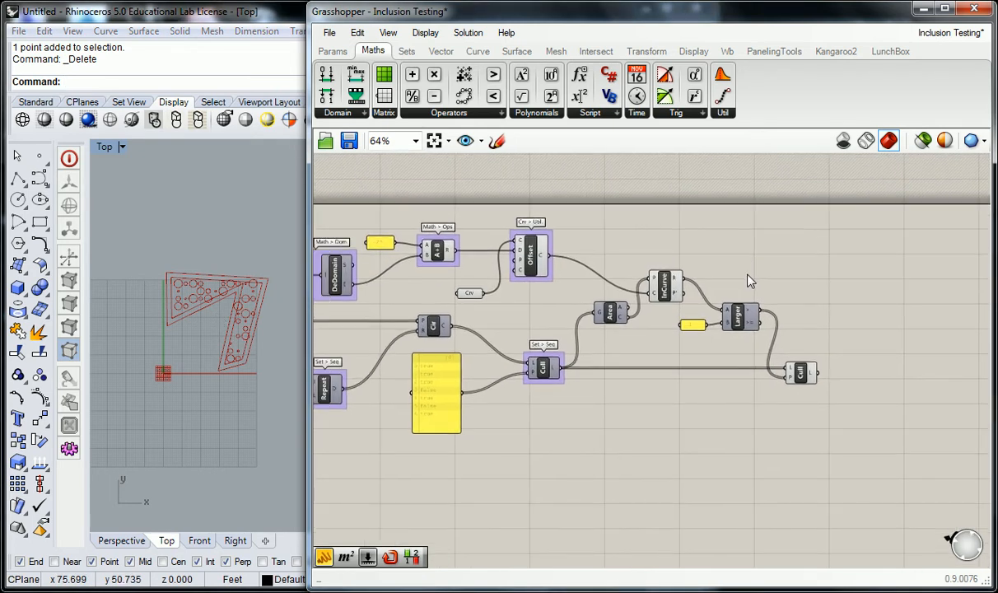
right_click_drag(700, 235, 757, 239)
right_click_drag(675, 248, 723, 250)
scroll(206, 247, "up", 3)
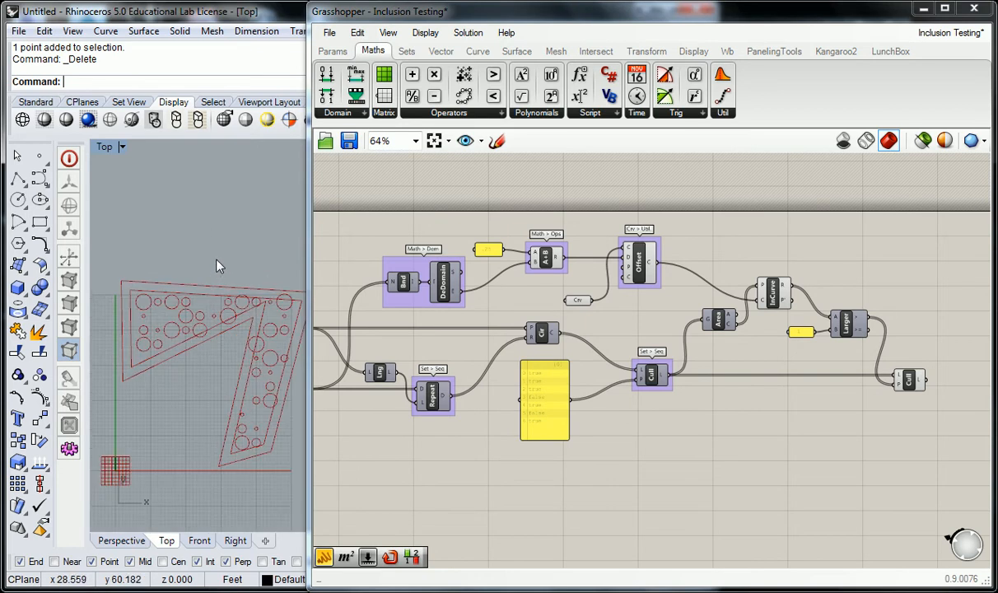
right_click_drag(886, 281, 748, 290)
left_click(517, 51)
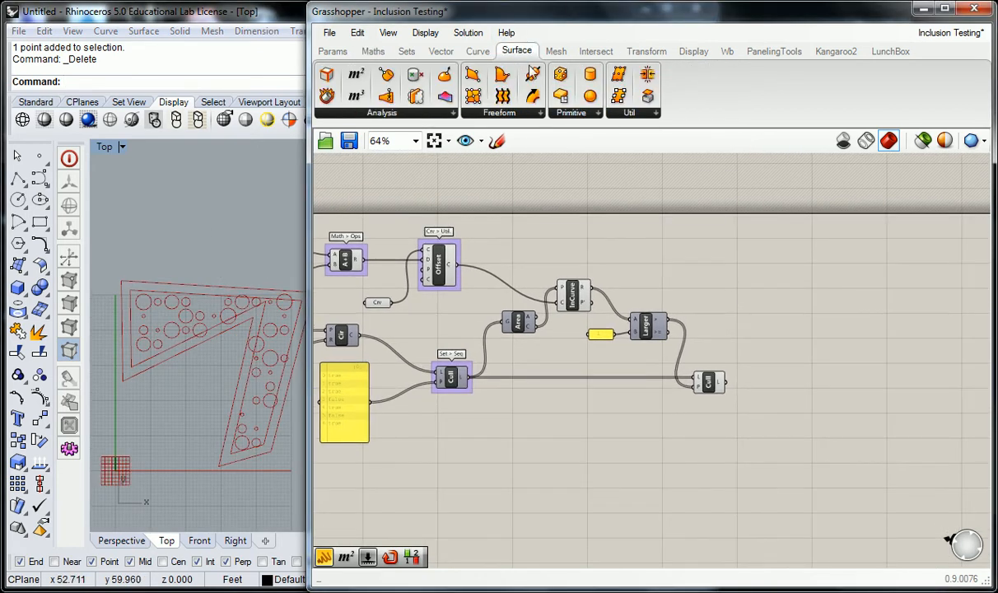
left_click(517, 115)
left_click_drag(475, 169, 745, 279)
right_click_drag(682, 272, 719, 260)
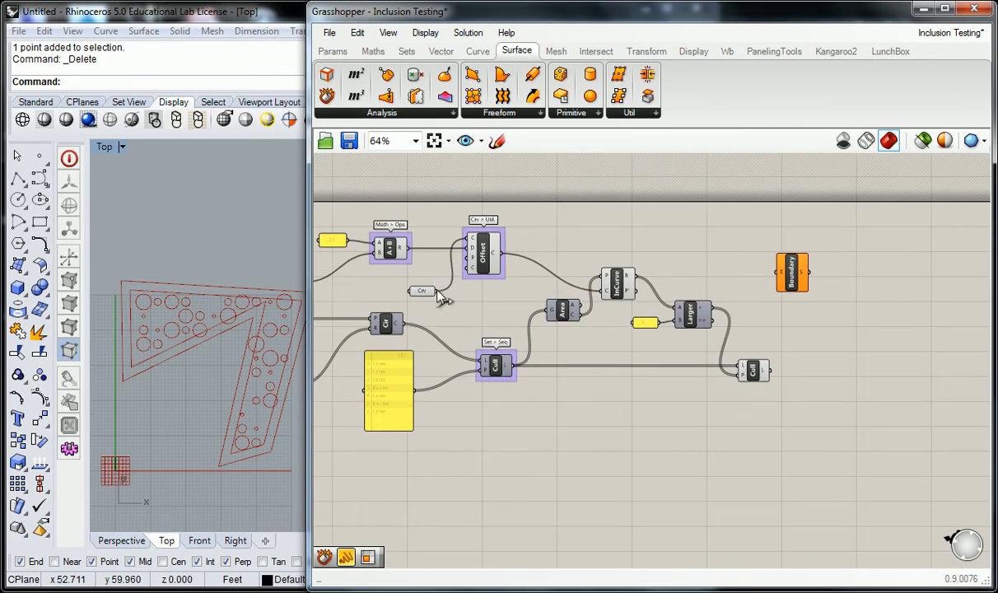
left_click_drag(435, 291, 677, 243)
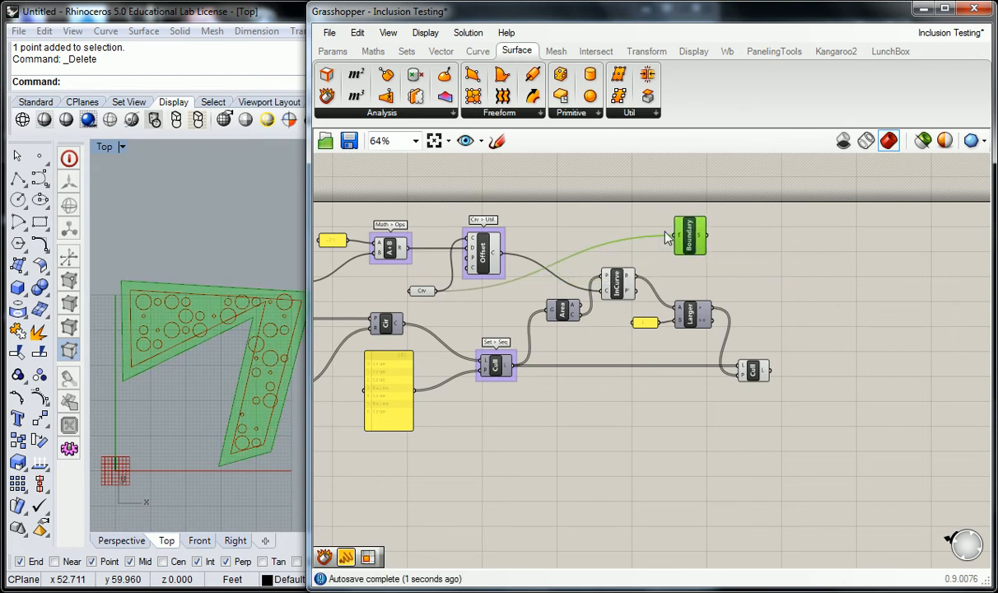
left_click(423, 292)
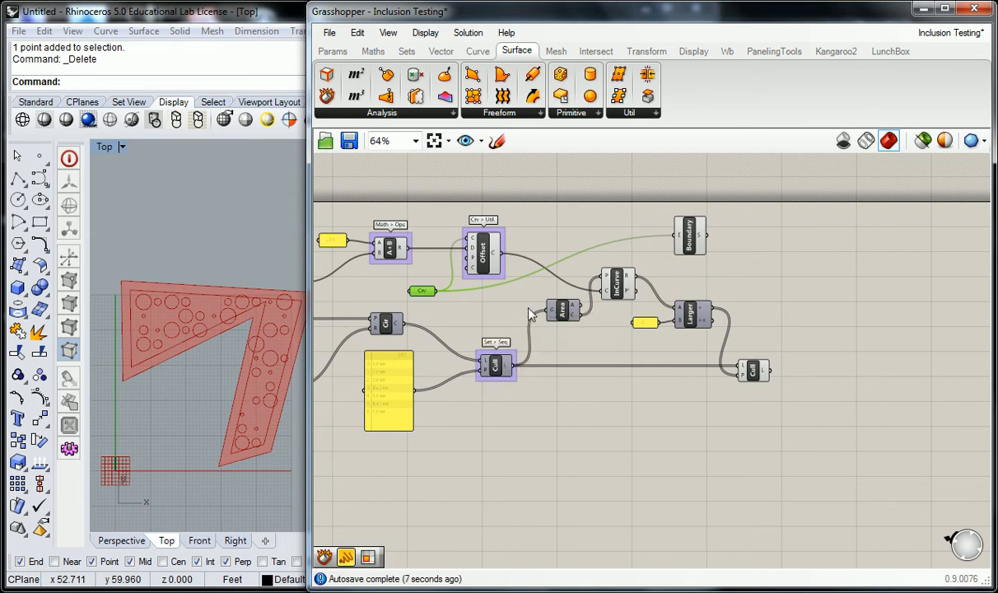
left_click(510, 225)
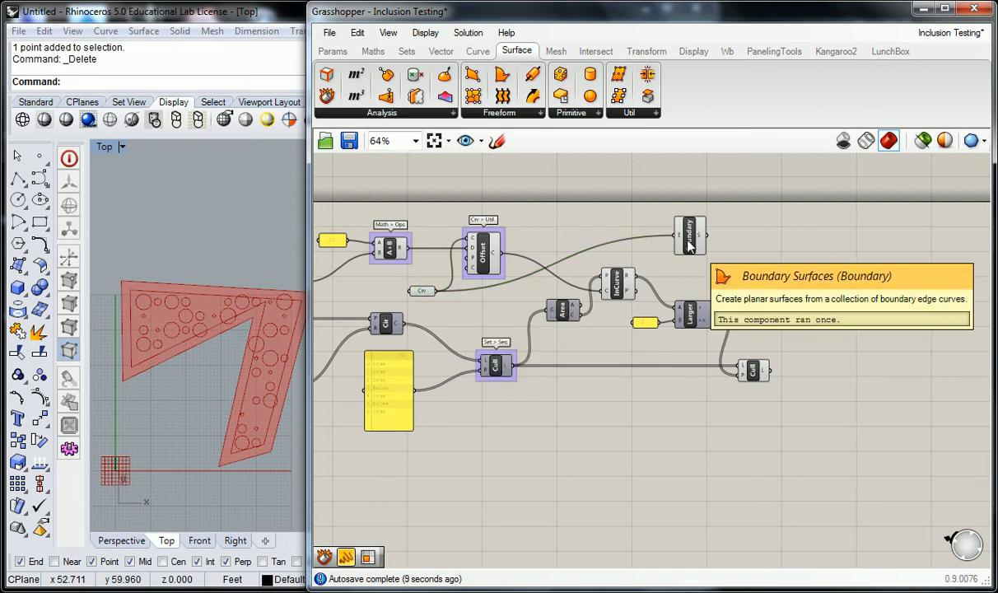
Group the Boundary component and label the group "Srf > Frfm".
left_click(504, 115)
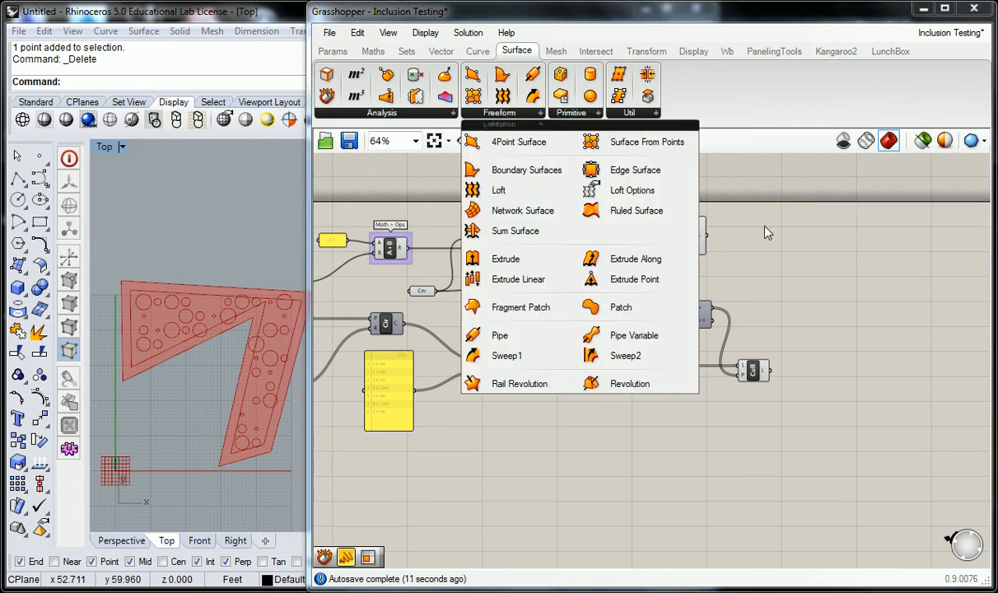
left_click(690, 236)
key("ctrl+g")
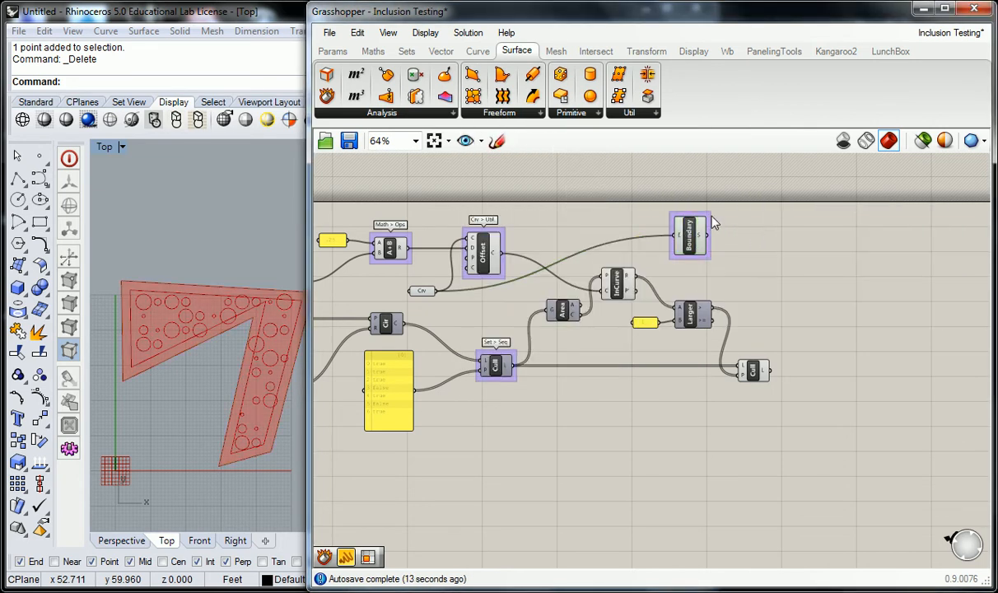
scroll(690, 238, "up", 3)
right_click(691, 220)
type("Srf > Frfm")
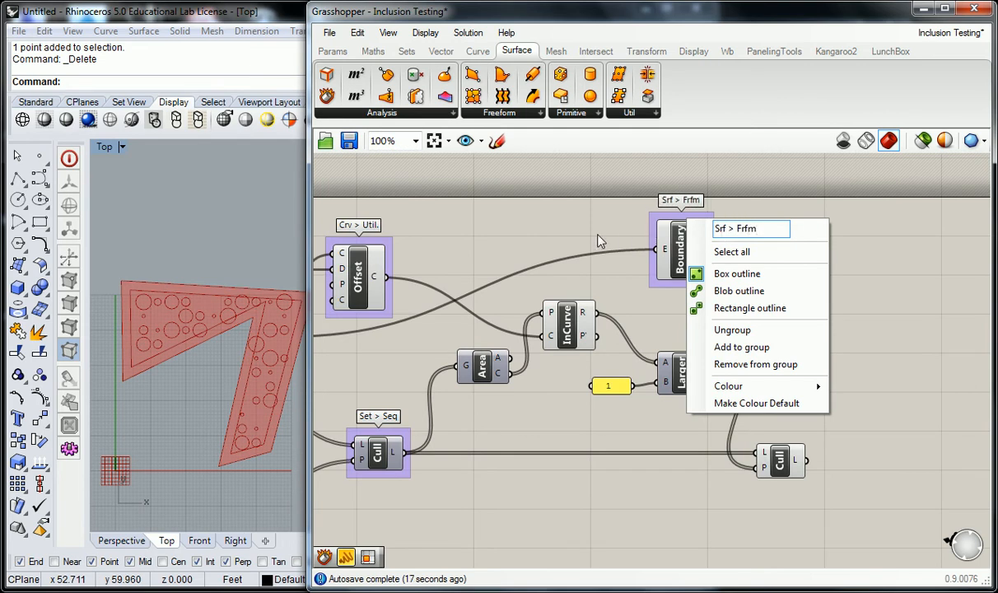
key("Return")
Group the InCurve component and label the group with its component category, "Crv > Analysis".
left_click(565, 325)
left_click(568, 276)
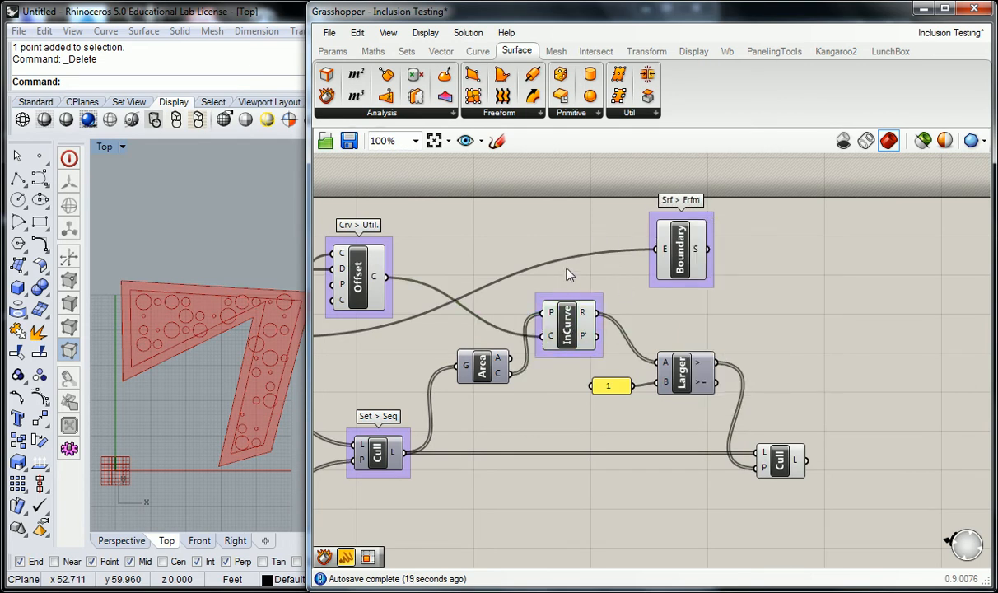
left_click(478, 51)
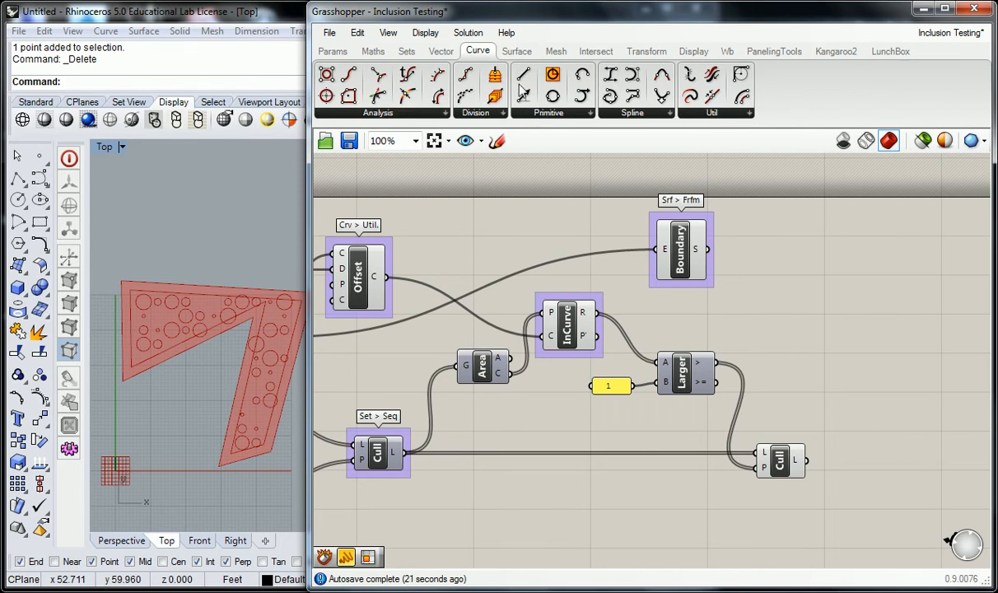
left_click(428, 53)
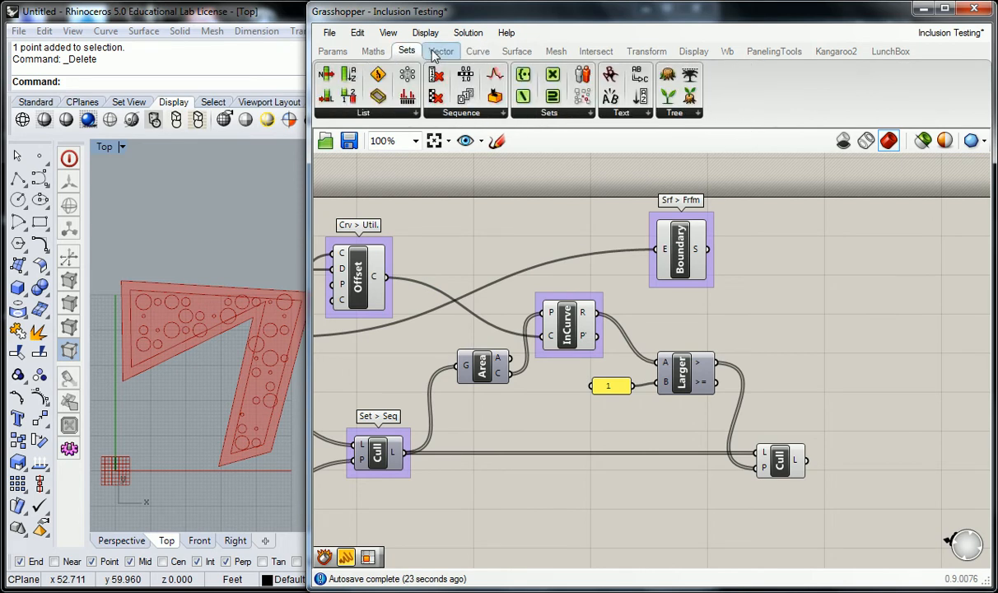
left_click(579, 114)
left_click(627, 113)
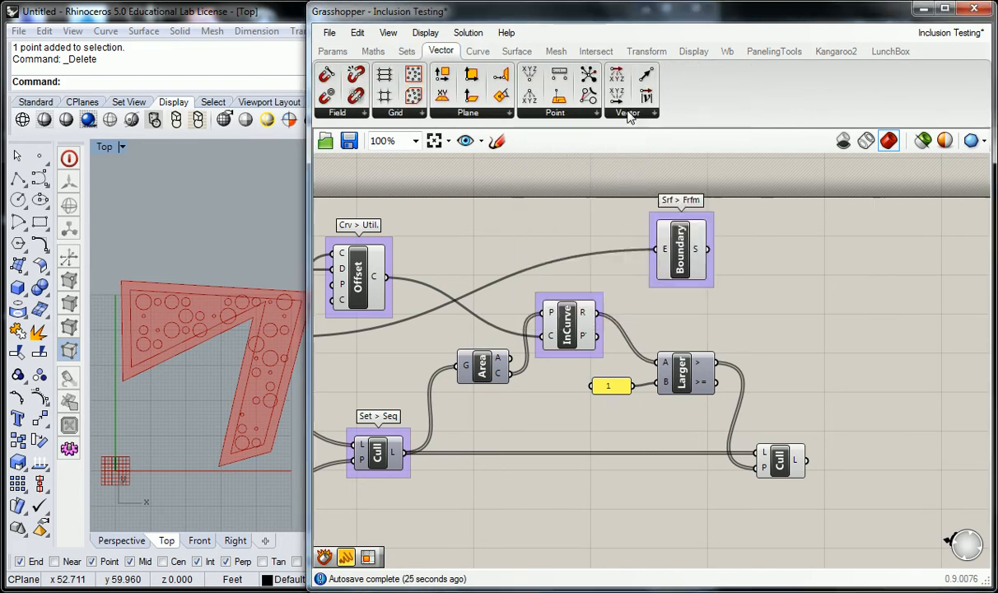
left_click(467, 114)
left_click(516, 51)
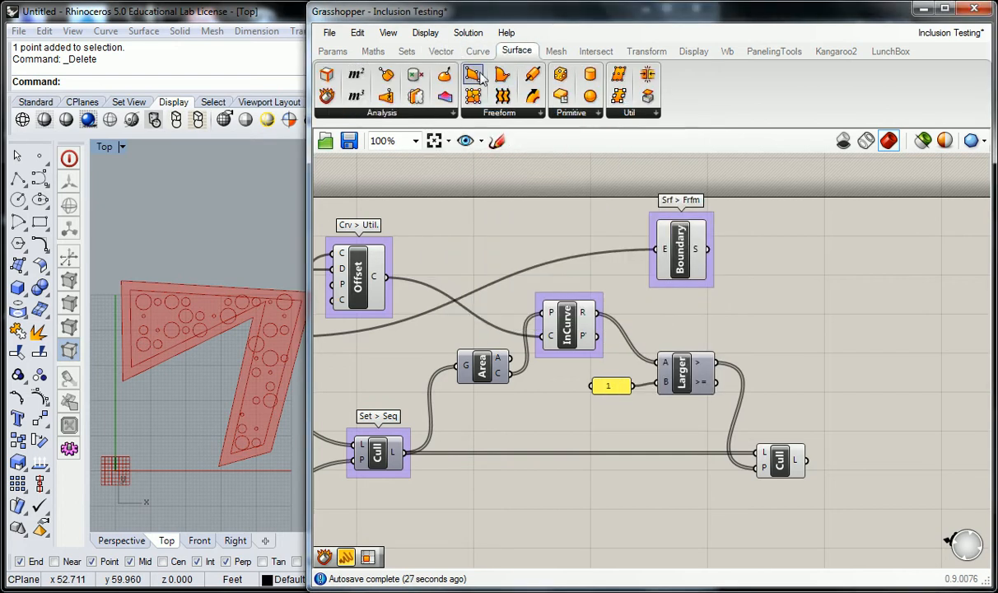
left_click(477, 51)
left_click(480, 113)
left_click(548, 113)
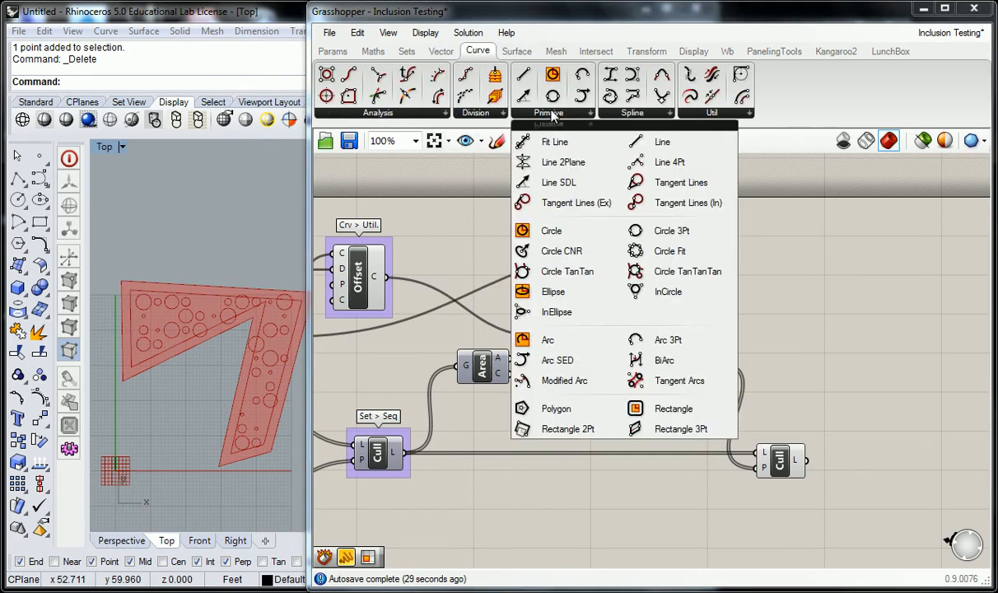
left_click(411, 114)
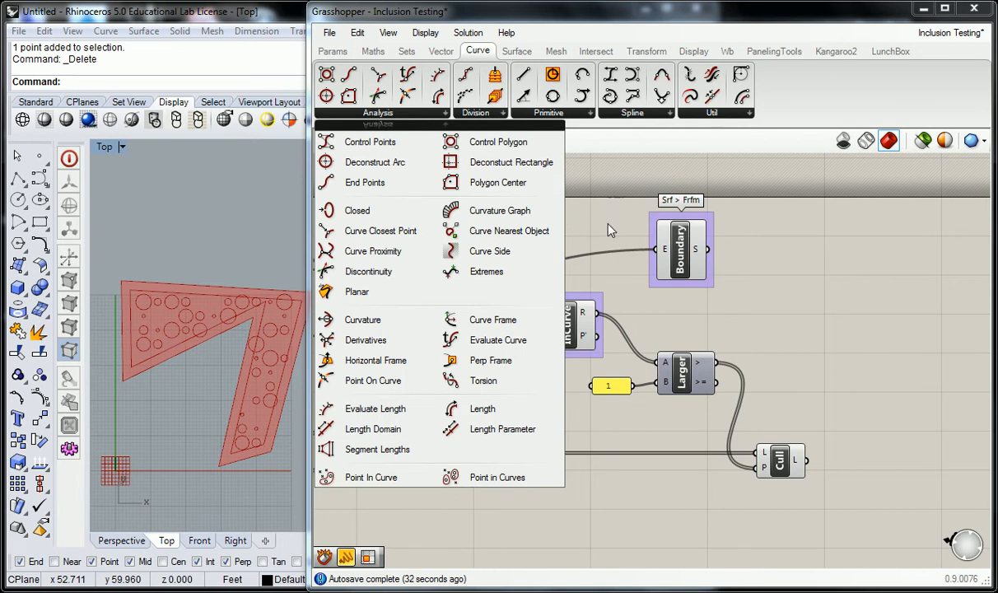
right_click(583, 294)
type("Crv > Analys")
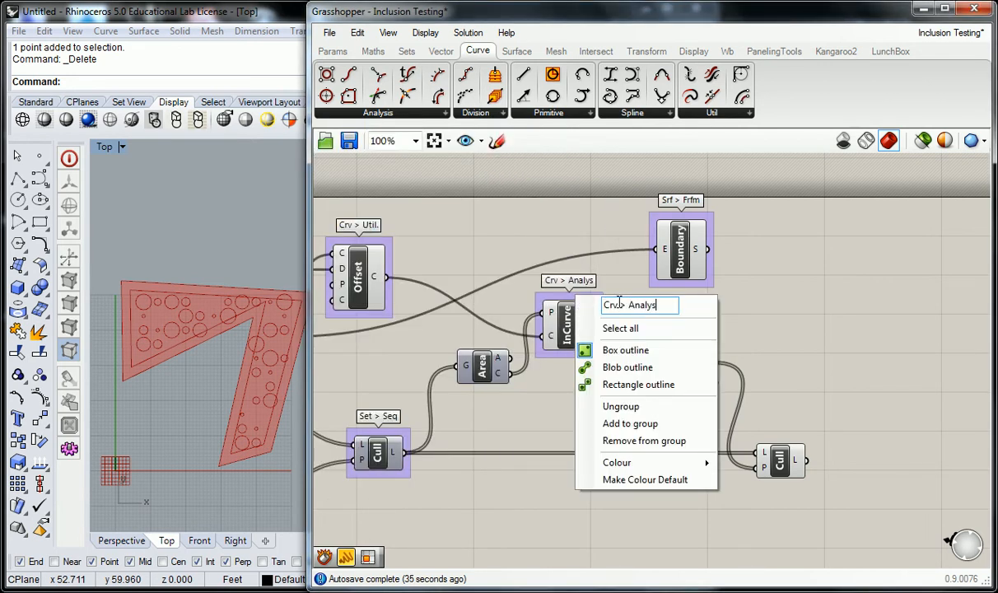
type("is")
key("Return")
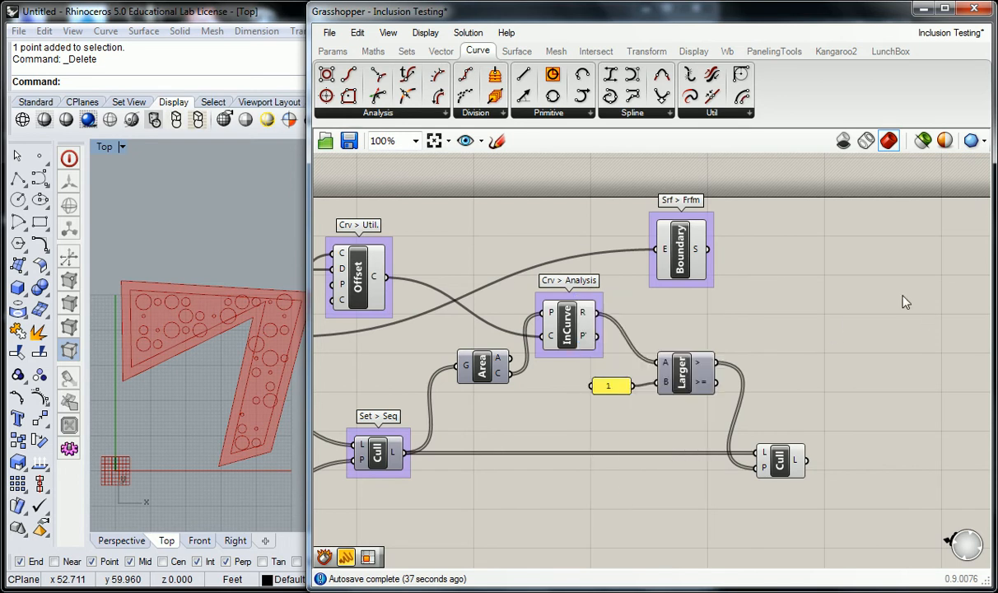
Inspect the previews of the Boundary surface and of the circles from the final Cull Pattern component.
scroll(671, 272, "down", 3)
left_click(670, 270)
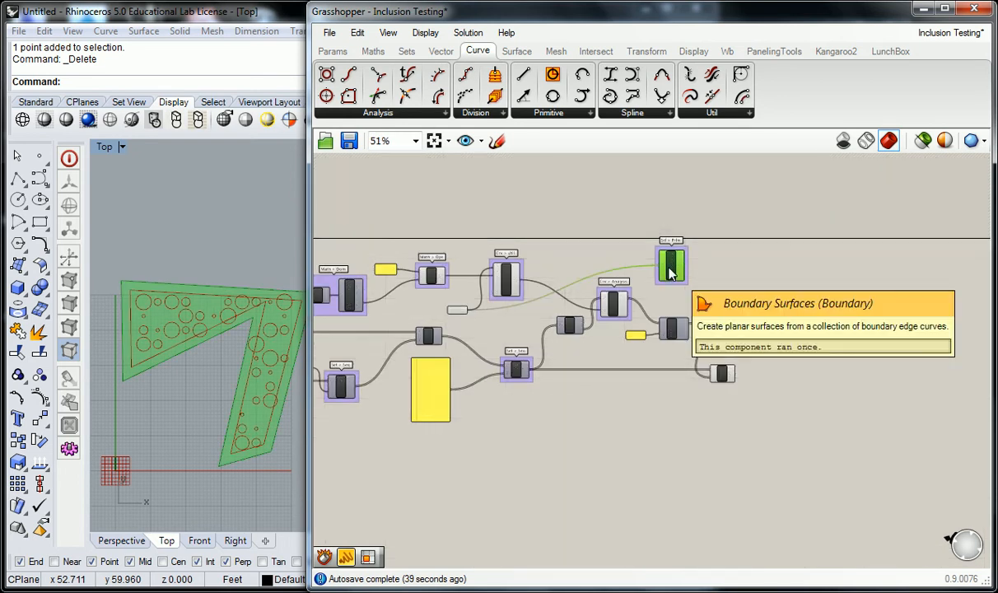
left_click(713, 281)
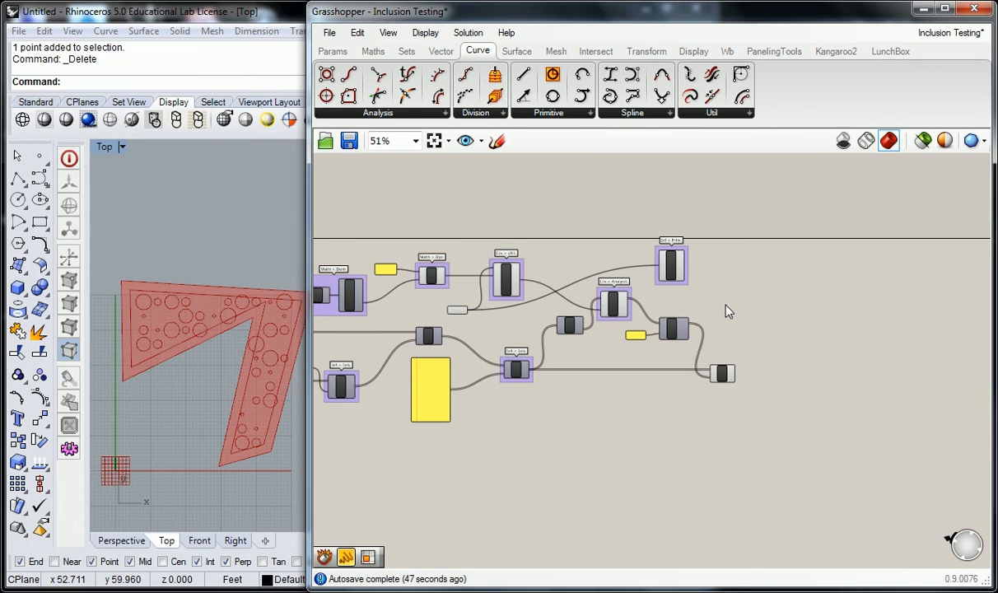
scroll(726, 305, "up", 2)
right_click_drag(780, 372, 729, 392)
left_click(667, 433)
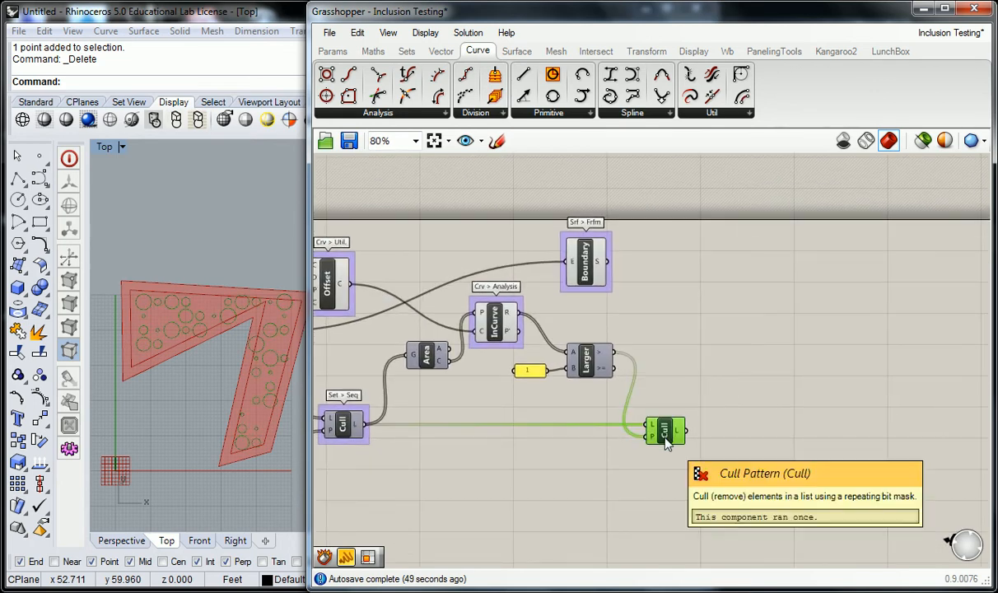
left_click(586, 268)
left_click(668, 266)
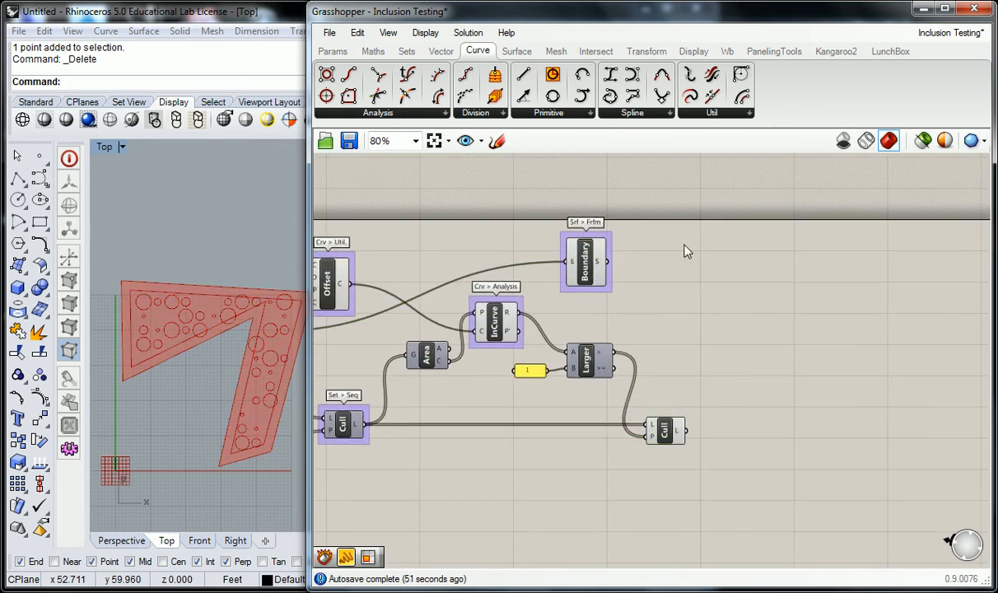
Review the Shape, Physical and Mathematical intersection components, including Solid Difference.
left_click(517, 53)
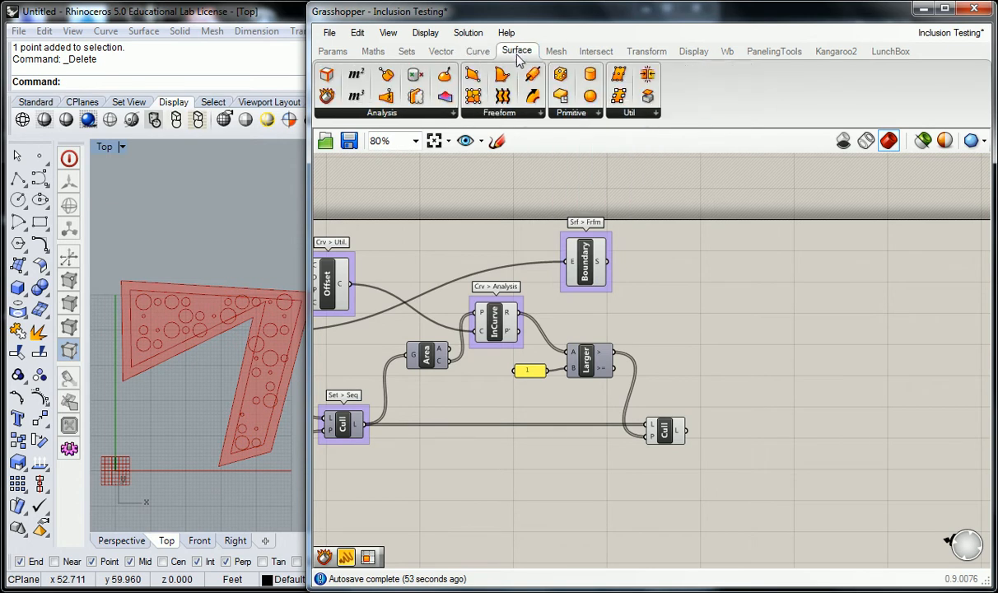
left_click(588, 53)
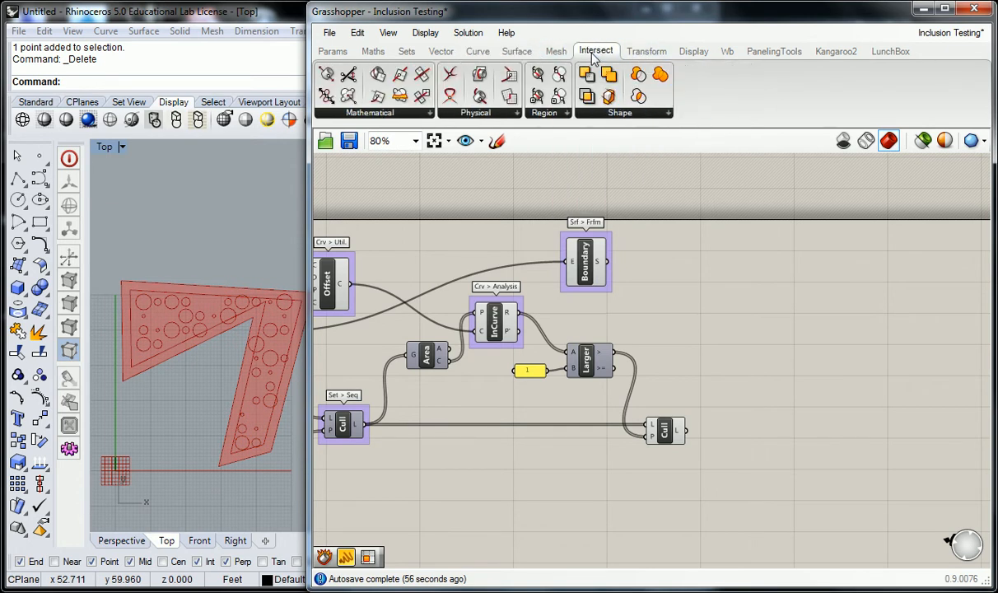
left_click(638, 115)
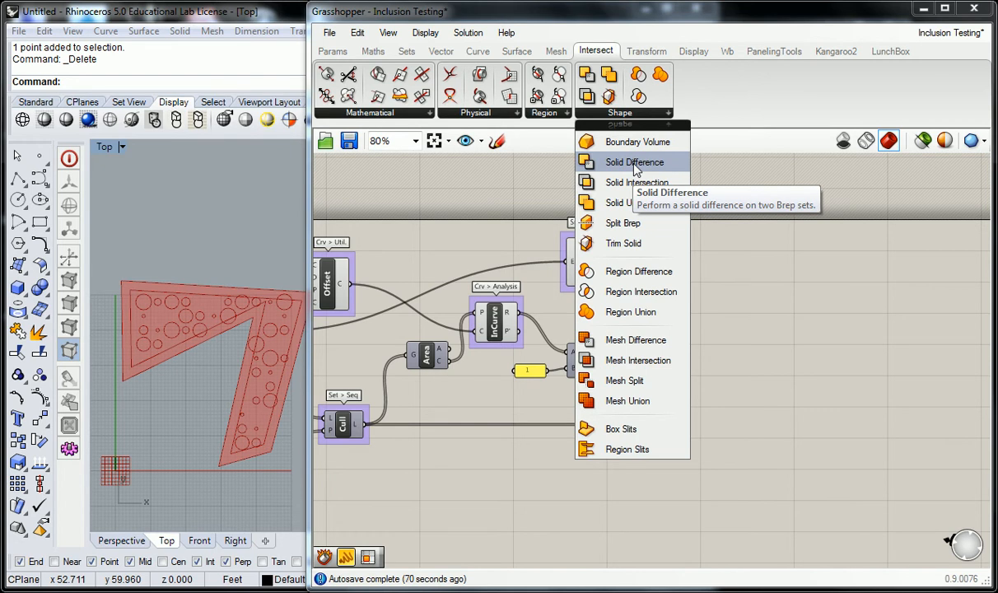
left_click(496, 114)
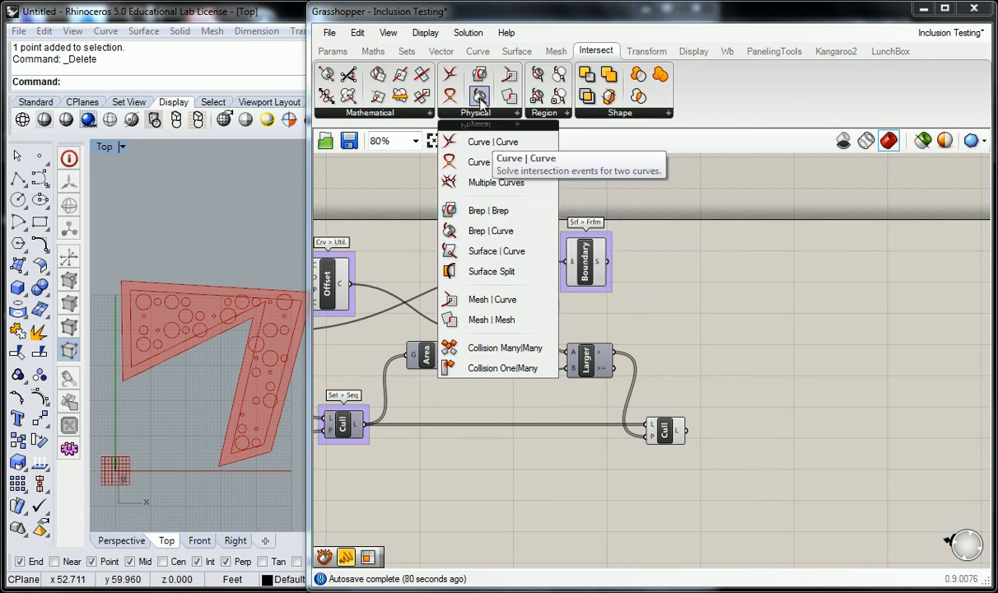
left_click(416, 113)
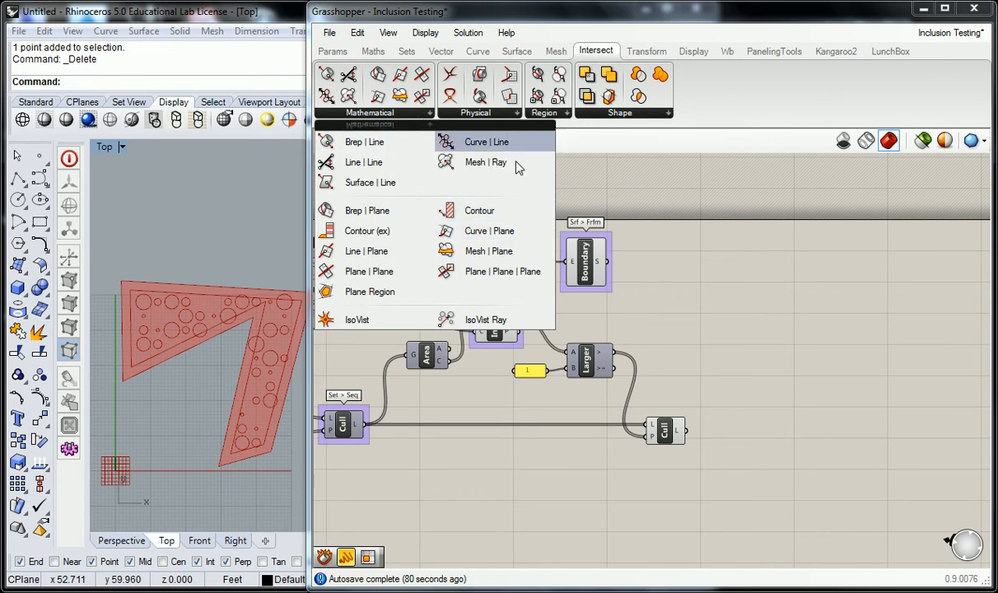
left_click(634, 117)
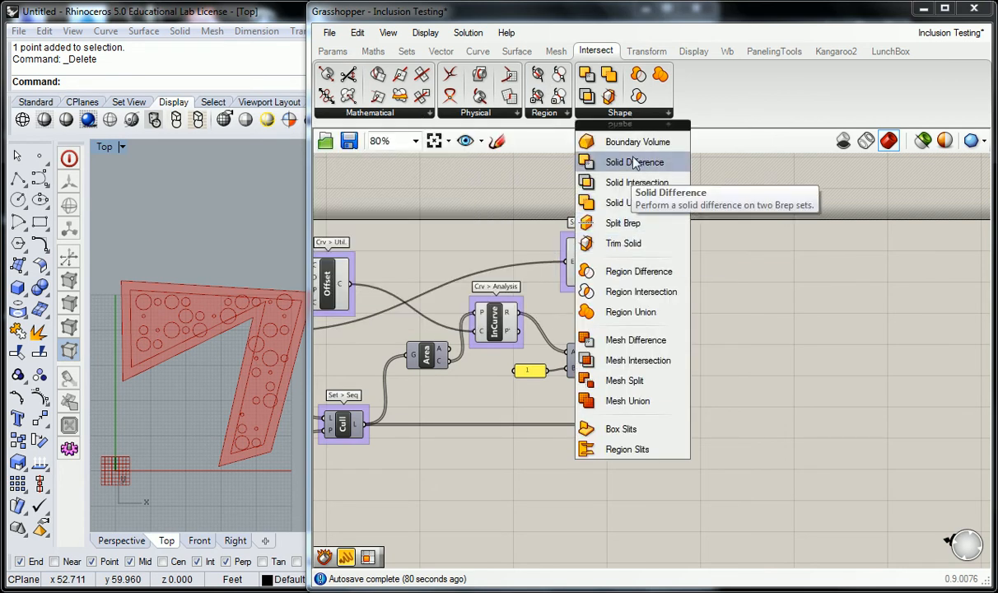
left_click_drag(638, 271, 786, 337)
left_click(785, 335)
left_click(777, 336)
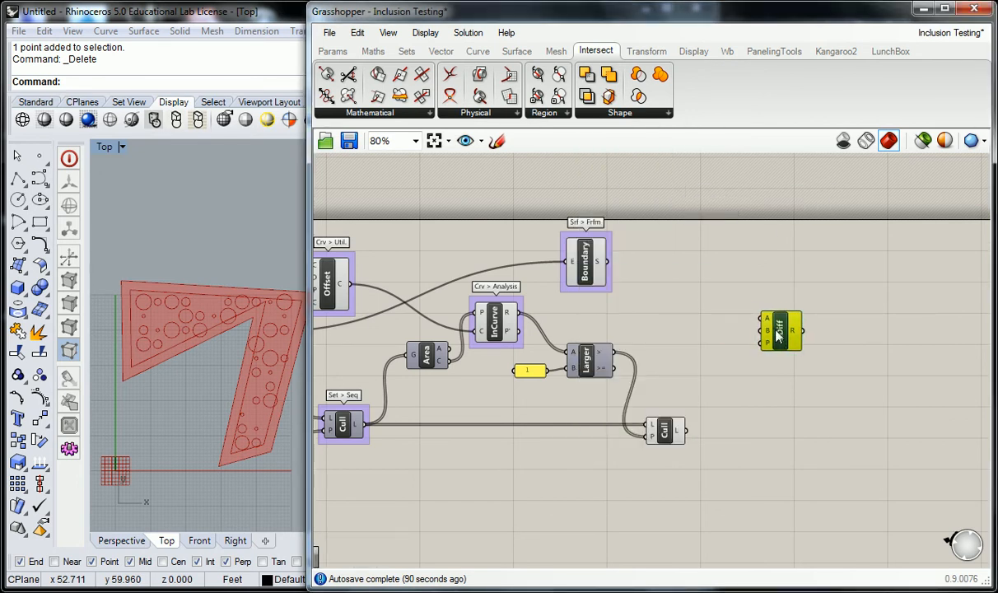
key("Delete")
Add a Solid Difference component and a second Boundary Surfaces component below the grouped one, fed by the final Cull output.
left_click(644, 116)
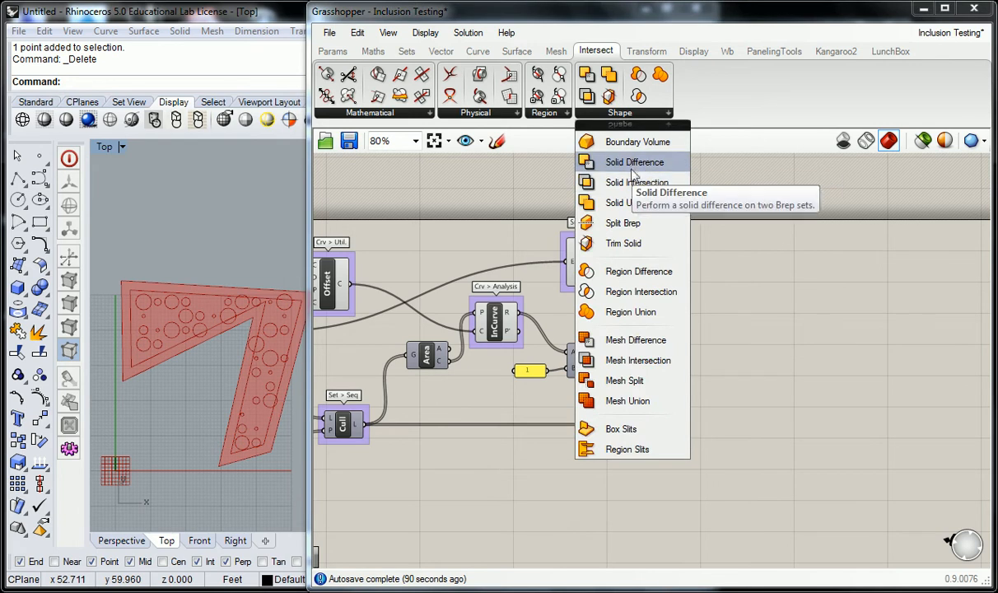
left_click_drag(630, 161, 767, 347)
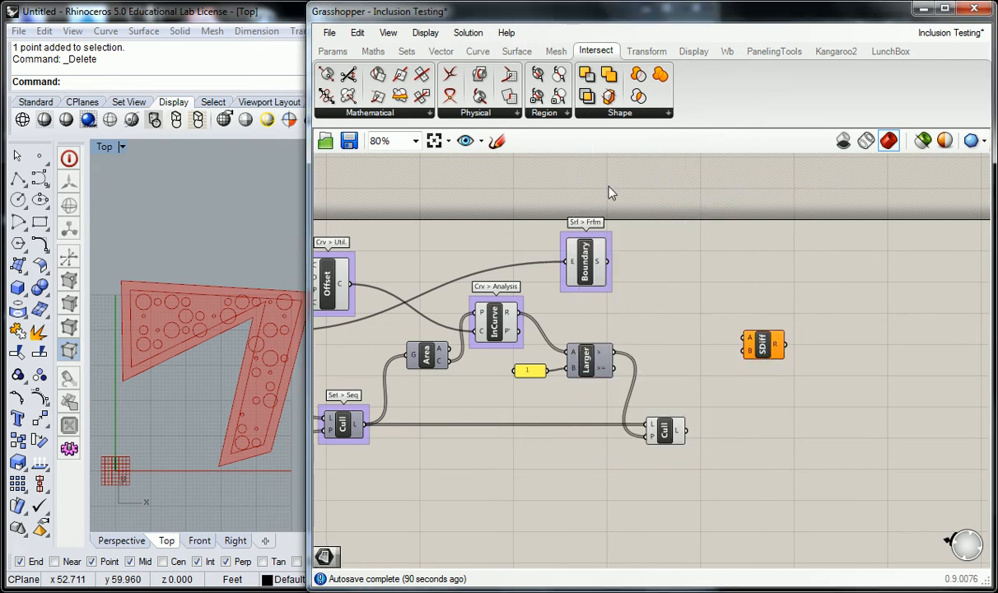
left_click(465, 52)
left_click(515, 51)
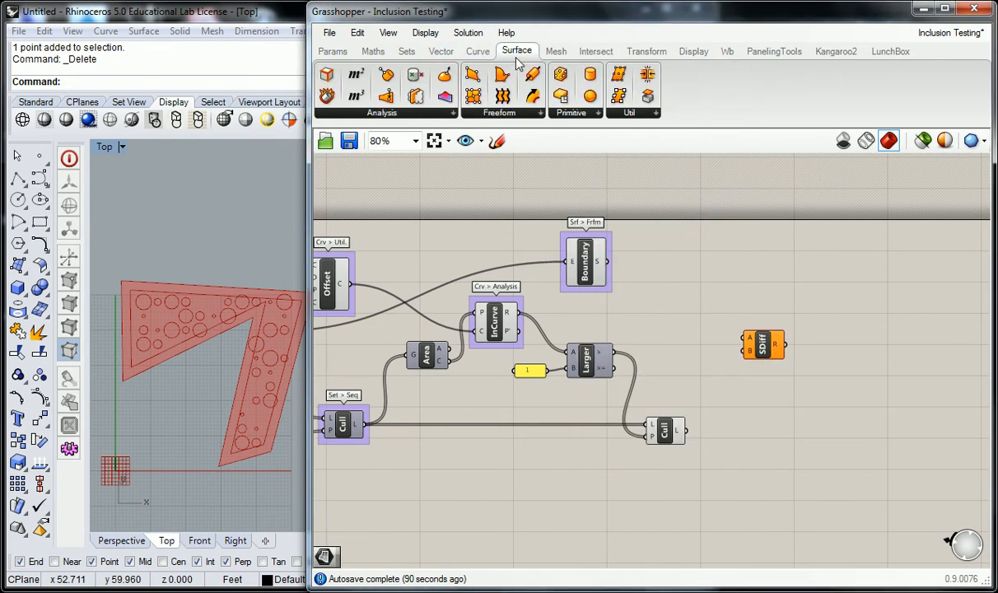
left_click(488, 113)
left_click_drag(514, 169, 794, 342)
left_click(776, 335)
left_click(725, 371)
left_click_drag(583, 258, 691, 216)
left_click_drag(728, 383, 710, 306)
Select the components from the offset stage through the Solid Difference and shift them down the canvas together.
scroll(650, 272, "down", 6)
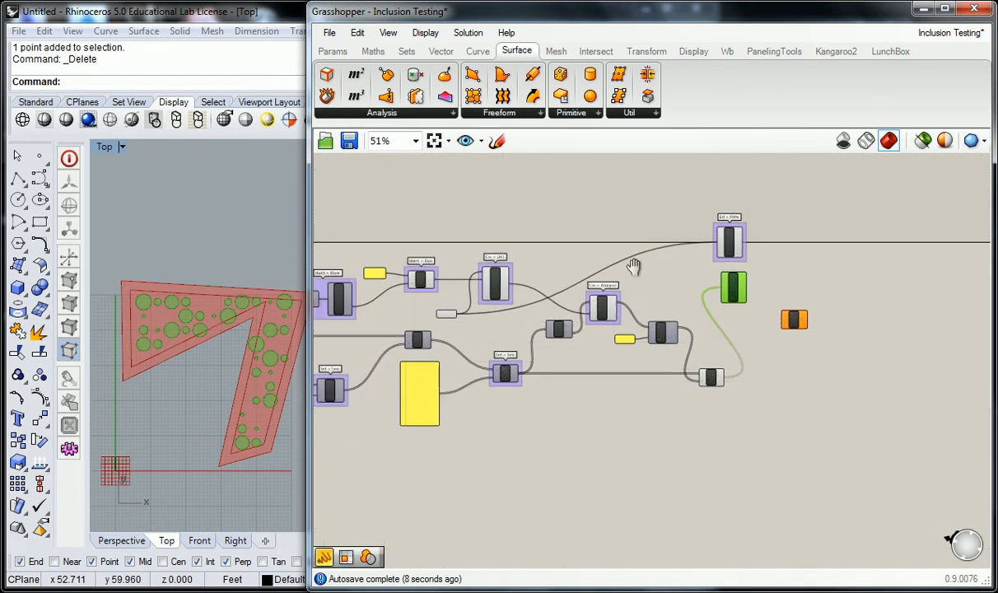
left_click_drag(421, 203, 795, 383)
left_click_drag(677, 263, 700, 328)
scroll(700, 327, "up", 6)
left_click(676, 329)
scroll(677, 328, "up", 2)
scroll(682, 334, "down", 1)
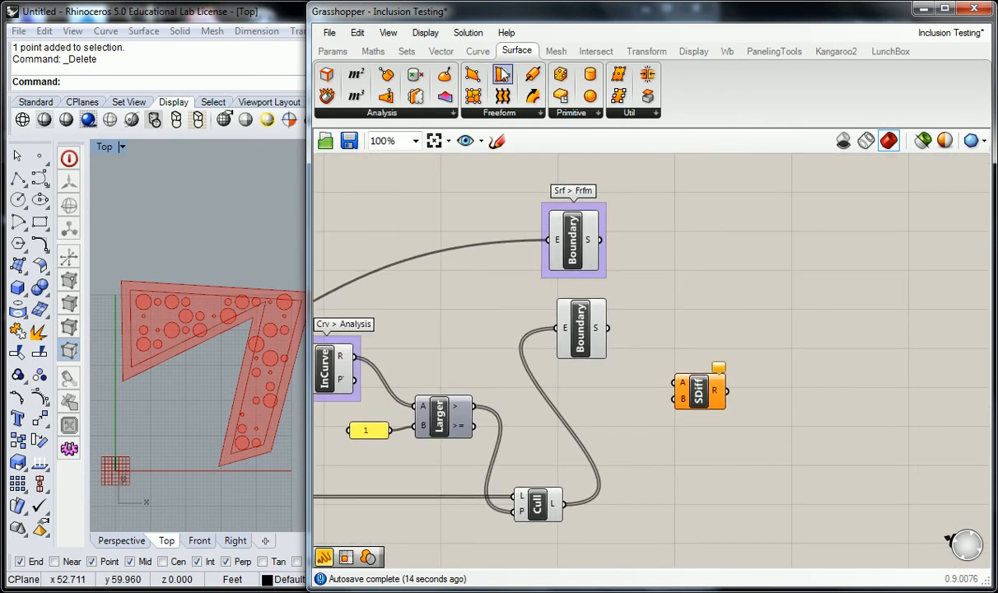
left_click(497, 114)
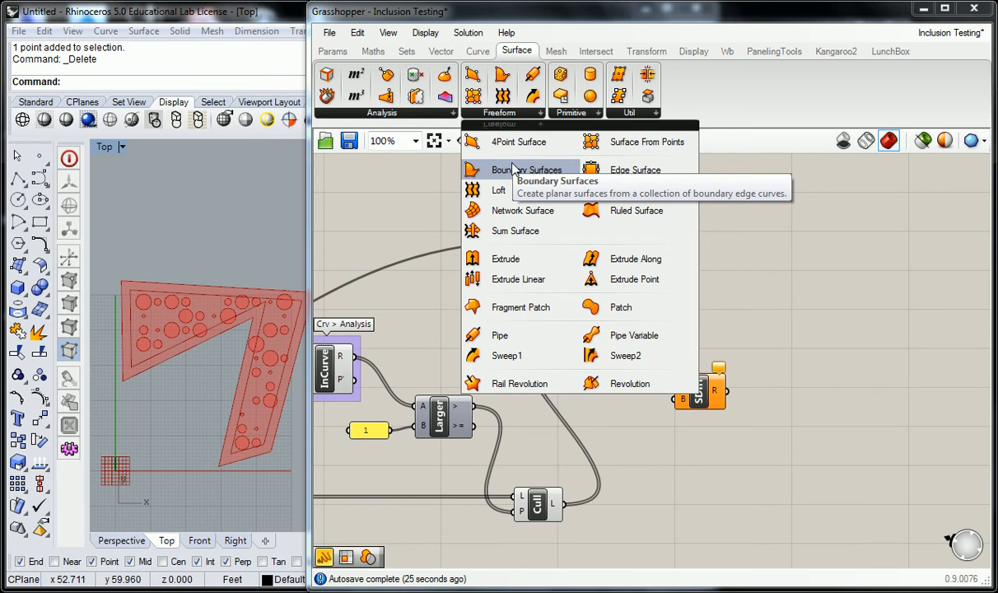
left_click_drag(514, 168, 574, 240)
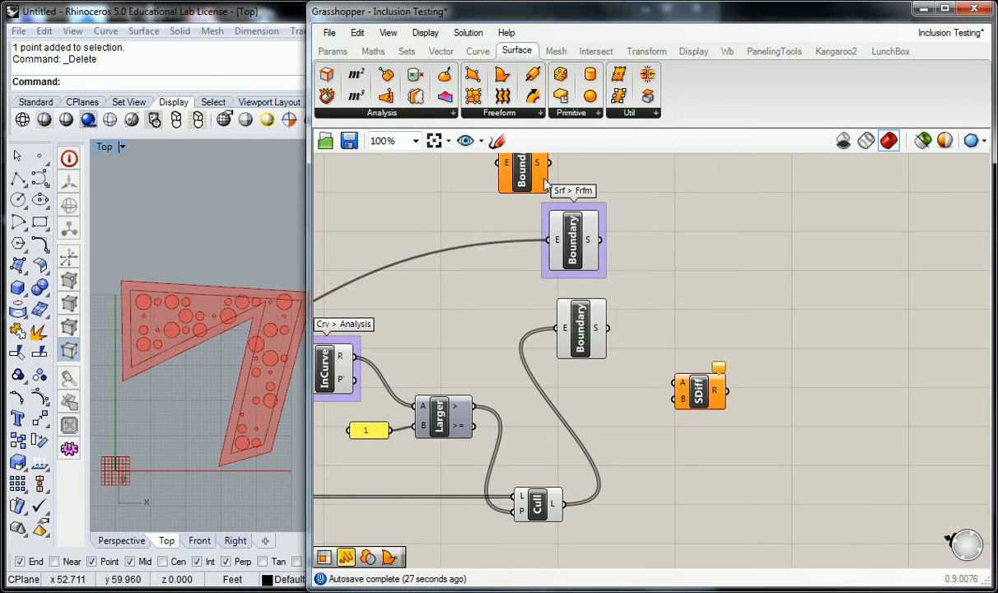
right_click_drag(638, 205, 622, 205)
Delete the Solid Difference component beside the two Boundary Surfaces components.
left_click_drag(680, 389, 660, 264)
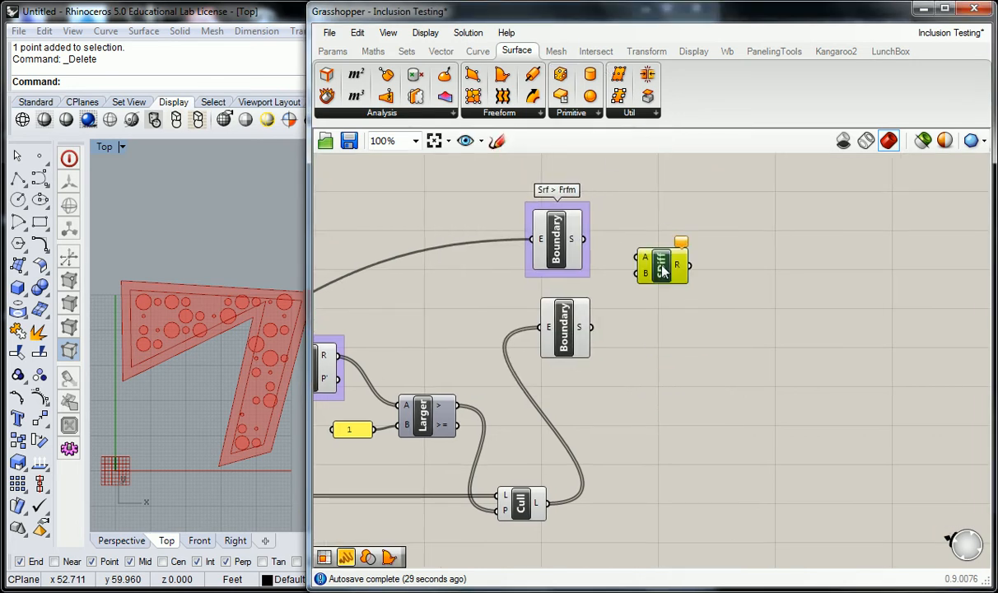
left_click(656, 222)
left_click(665, 267)
key("Delete")
right_click_drag(651, 263, 676, 289)
left_click_drag(592, 335, 583, 333)
left_click(683, 289)
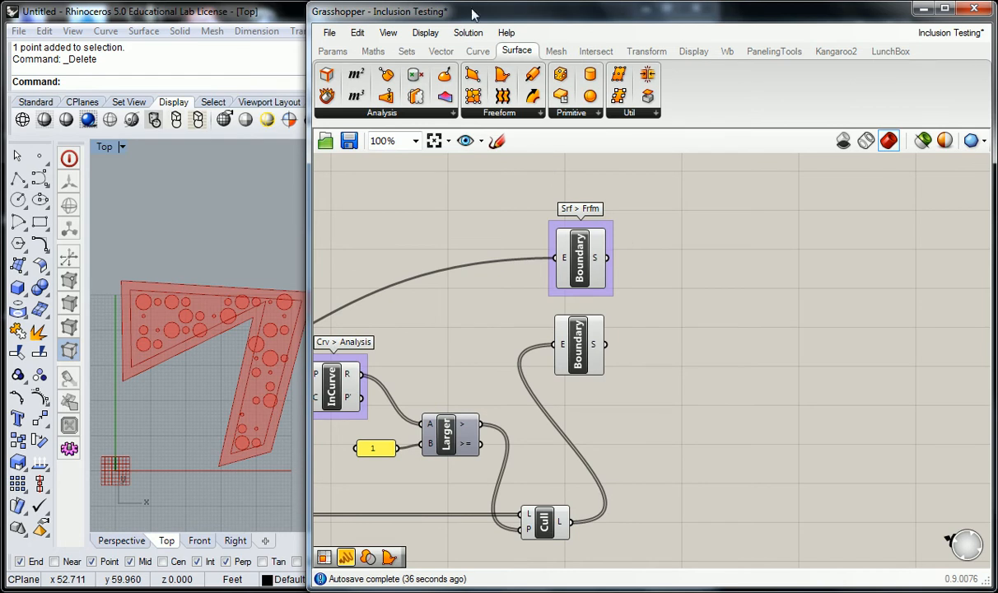
Add a Solid Difference component, feeding the grouped Boundary surface into A and the circles' Boundary surfaces into B.
left_click(596, 50)
left_click(610, 114)
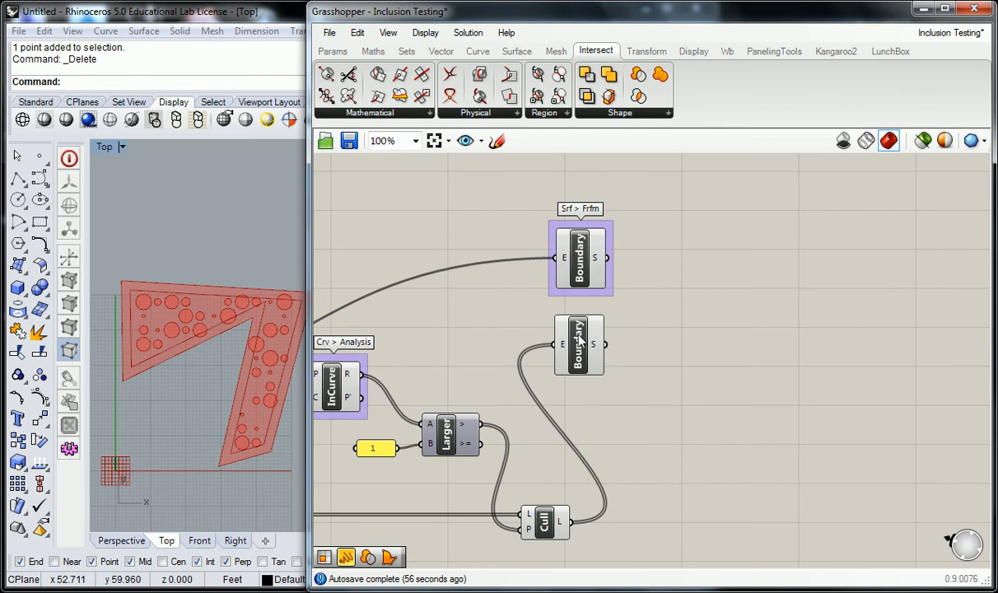
left_click(614, 114)
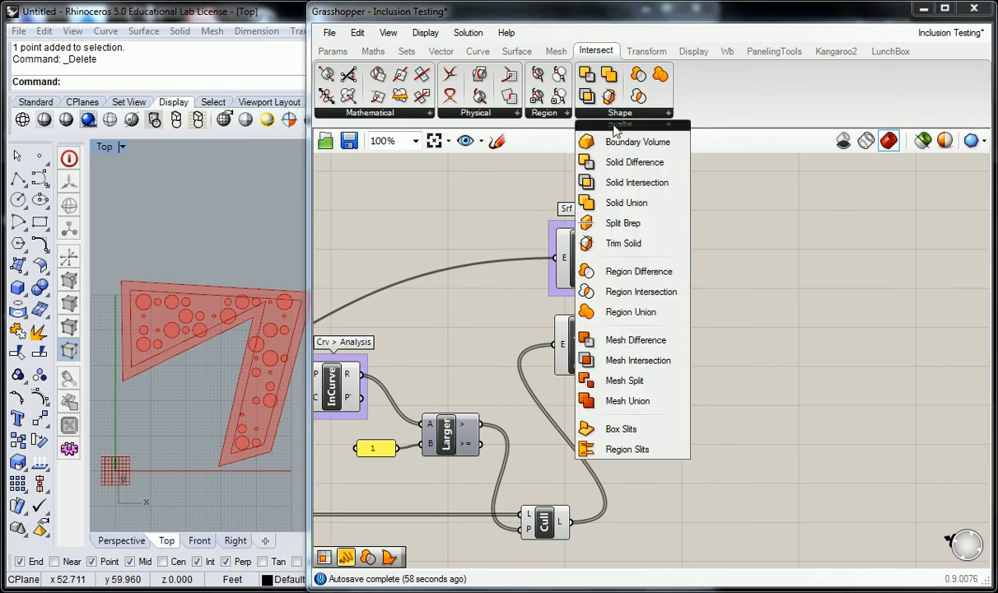
left_click_drag(598, 162, 669, 305)
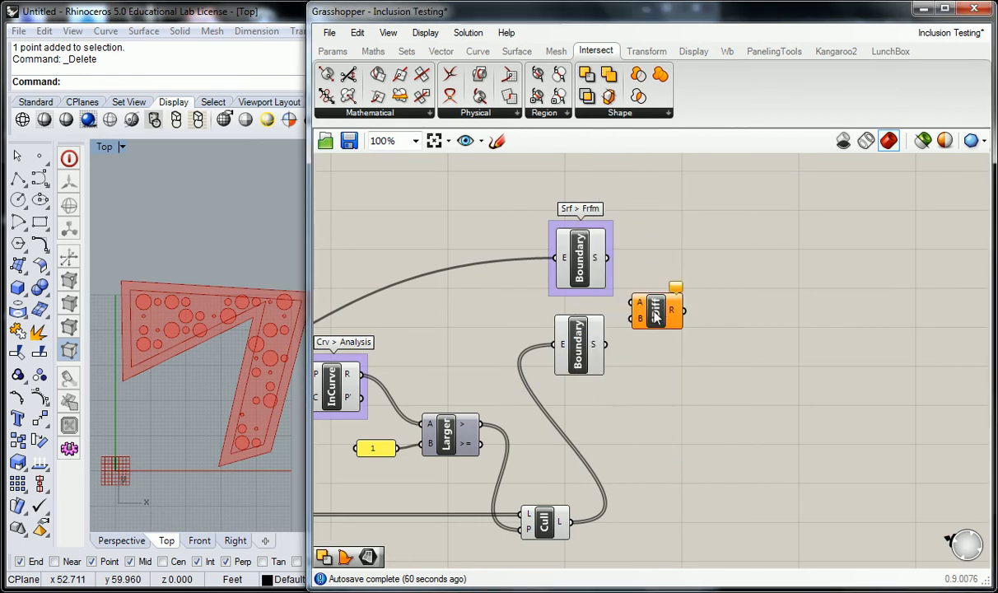
left_click_drag(606, 257, 642, 301)
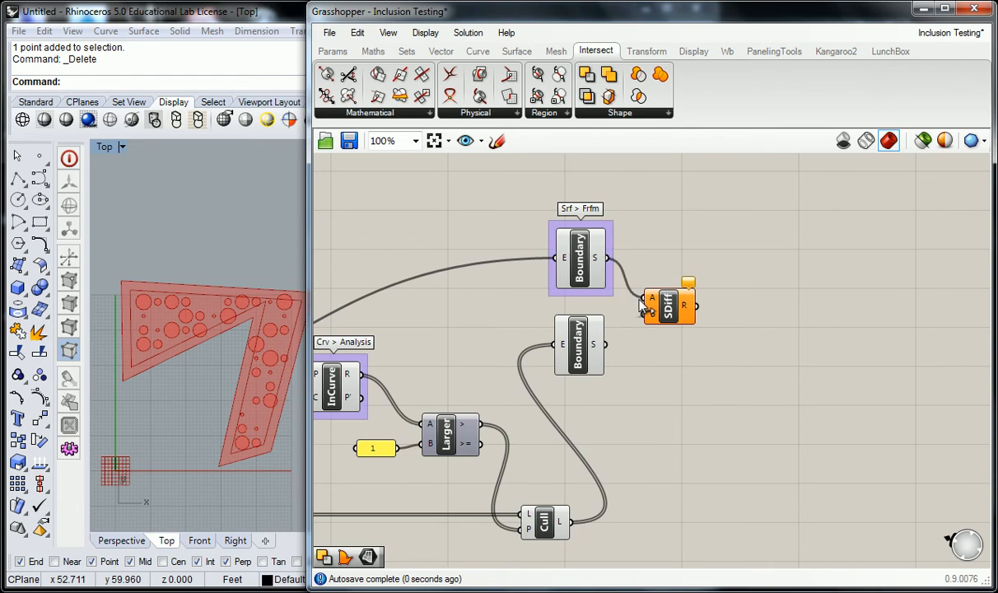
left_click_drag(606, 344, 643, 314)
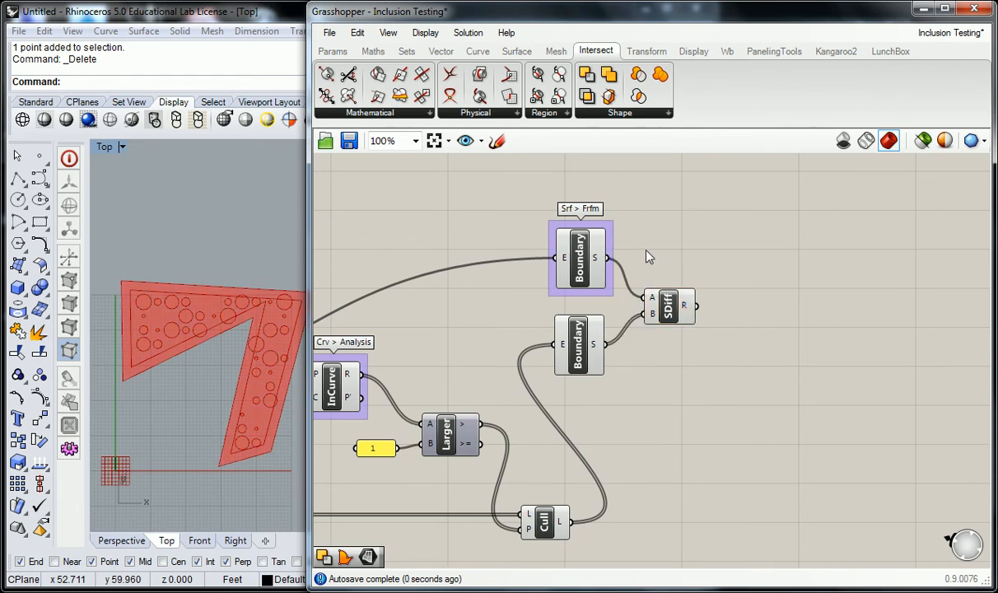
Turn off the previews of both Boundary Surfaces components and of the InCurve, Larger and final Cull components.
left_click(576, 255)
scroll(539, 206, "down", 3)
left_click(536, 213)
left_click(650, 290)
left_click(609, 210)
left_click_drag(625, 187, 405, 464)
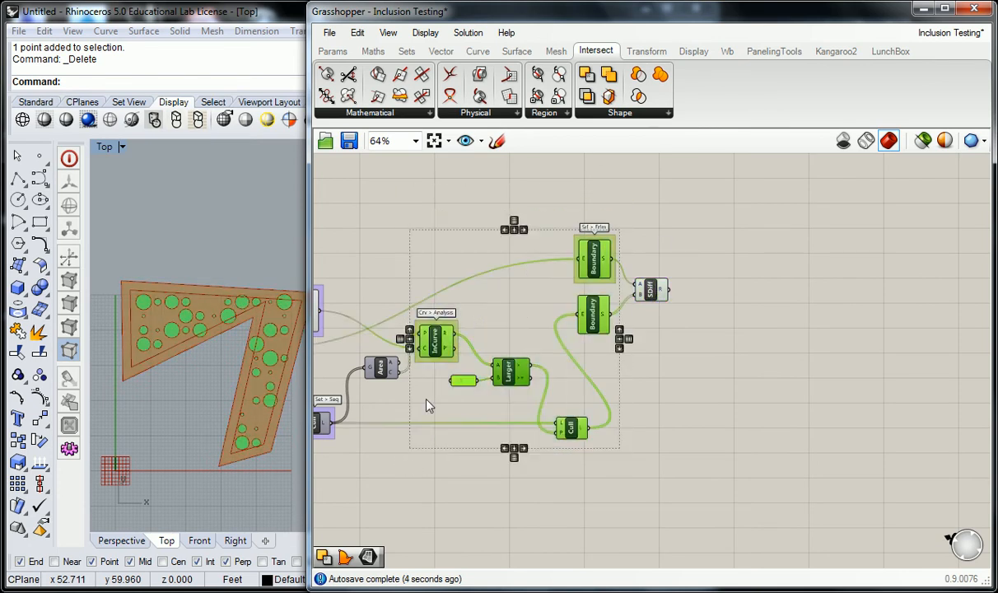
middle_click(424, 352)
left_click(463, 272)
Turn off the previews of the addition, Offset, curve, circle, first Cull and Area components.
right_click_drag(429, 231, 553, 225)
right_click_drag(502, 269, 608, 261)
scroll(637, 244, "down", 3)
right_click_drag(623, 214, 689, 228)
left_click_drag(689, 225, 558, 355)
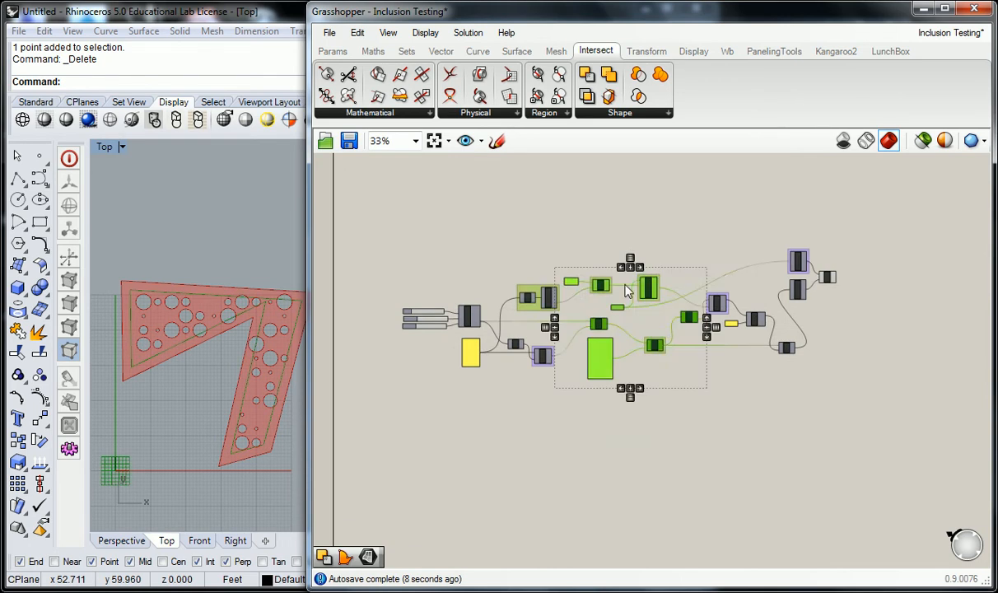
middle_click(642, 266)
left_click(691, 217)
left_click(791, 217)
Select the Solid Difference component and examine its perforated surface in the Top viewport.
scroll(791, 222, "up", 8)
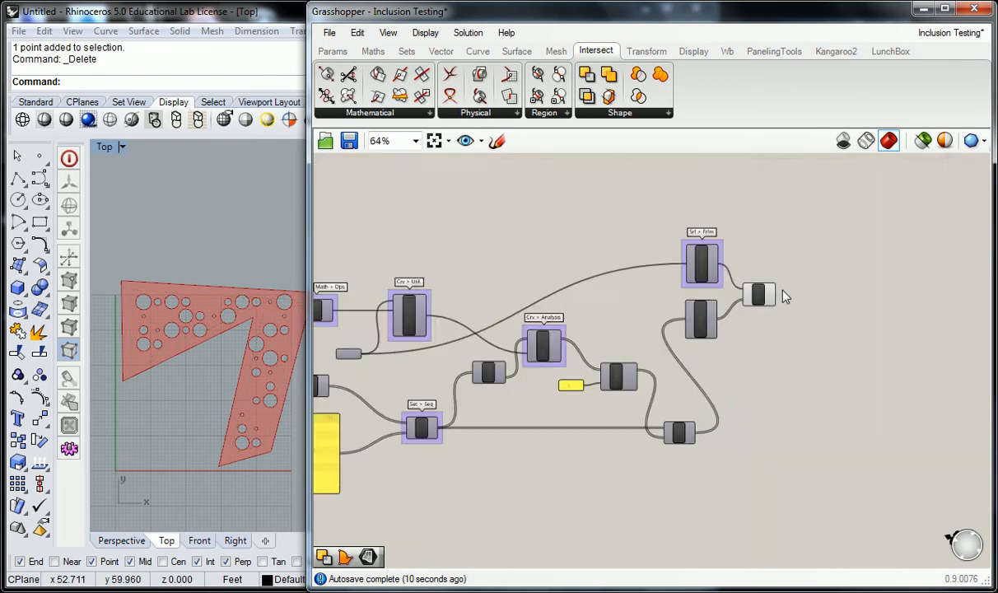
left_click(673, 294)
right_click_drag(227, 240, 257, 276)
scroll(213, 215, "down", 2)
scroll(219, 255, "up", 2)
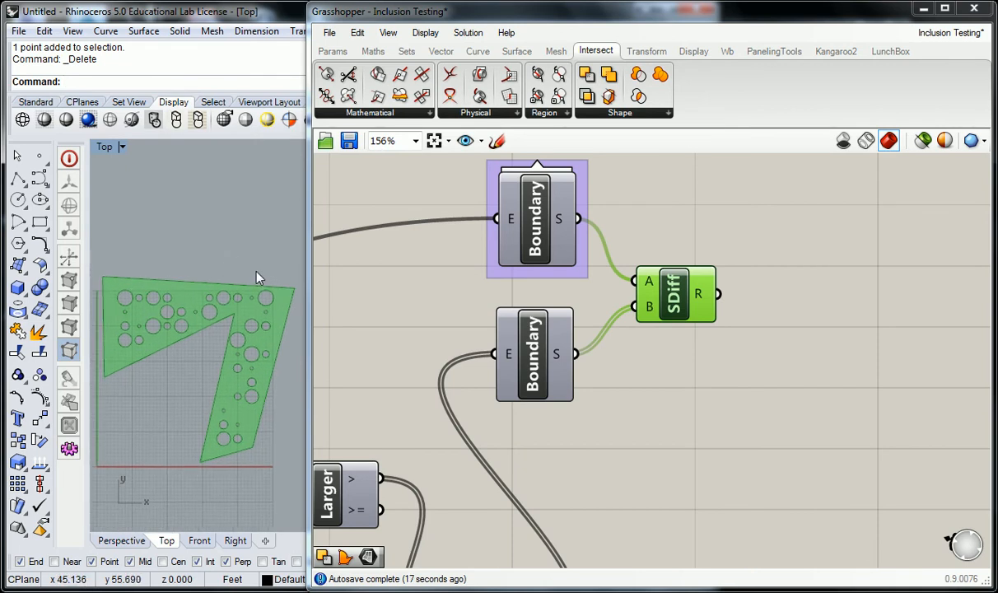
left_click(472, 276)
right_click_drag(253, 279, 256, 256)
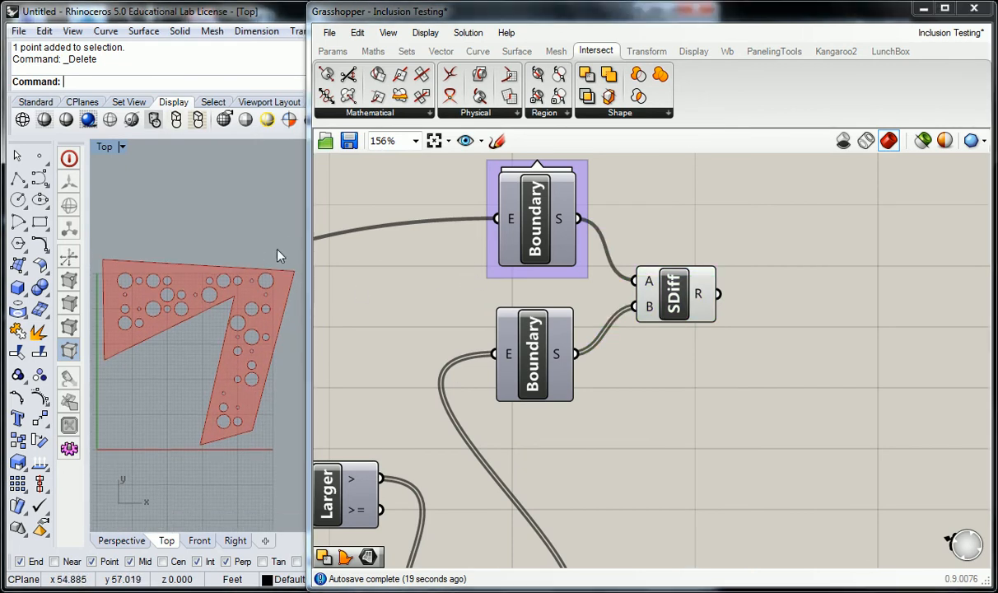
Narrow the Grasshopper window, check the Shape component category, and put the Solid Difference component in its own group.
left_click_drag(308, 261, 399, 264)
right_click_drag(603, 312, 764, 312)
scroll(702, 358, "down", 2)
scroll(764, 312, "down", 1)
mouse_move(673, 307)
right_mouse_down()
mouse_move(748, 306)
mouse_move(668, 299)
right_mouse_up()
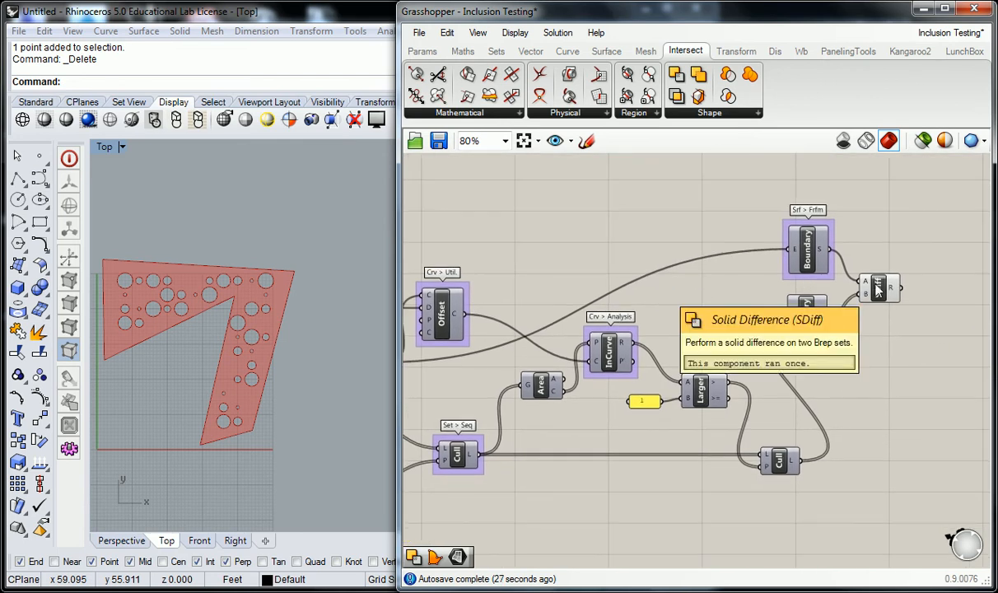
right_click_drag(806, 201, 658, 226)
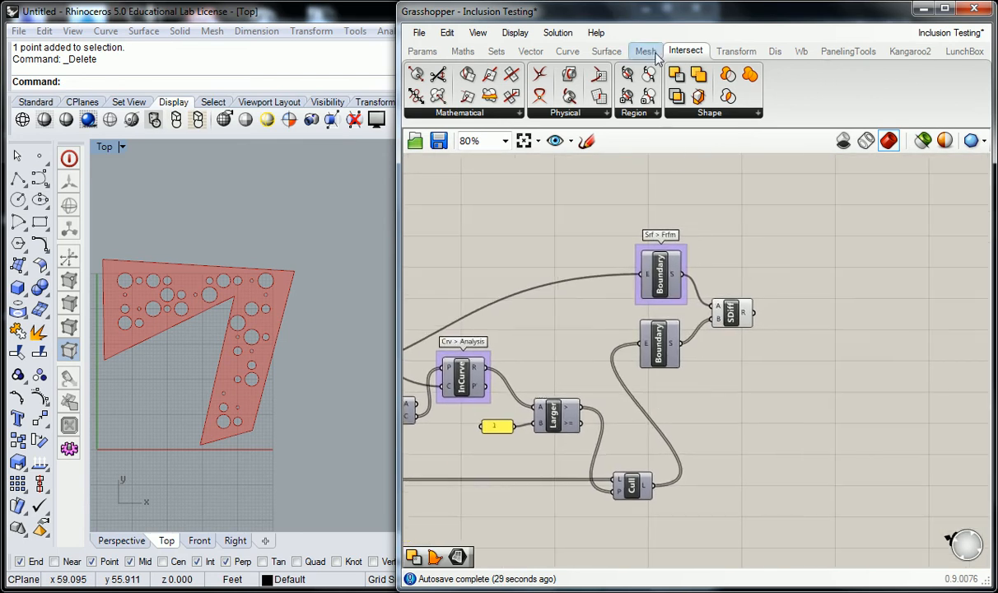
left_click(702, 117)
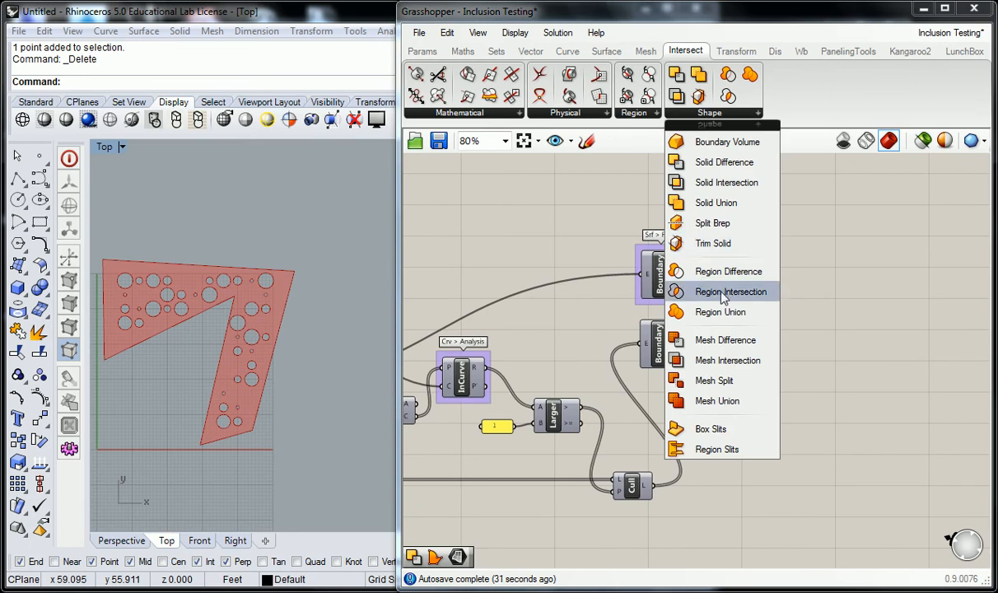
left_click(732, 314)
key("ctrl+g")
scroll(736, 274, "up", 2)
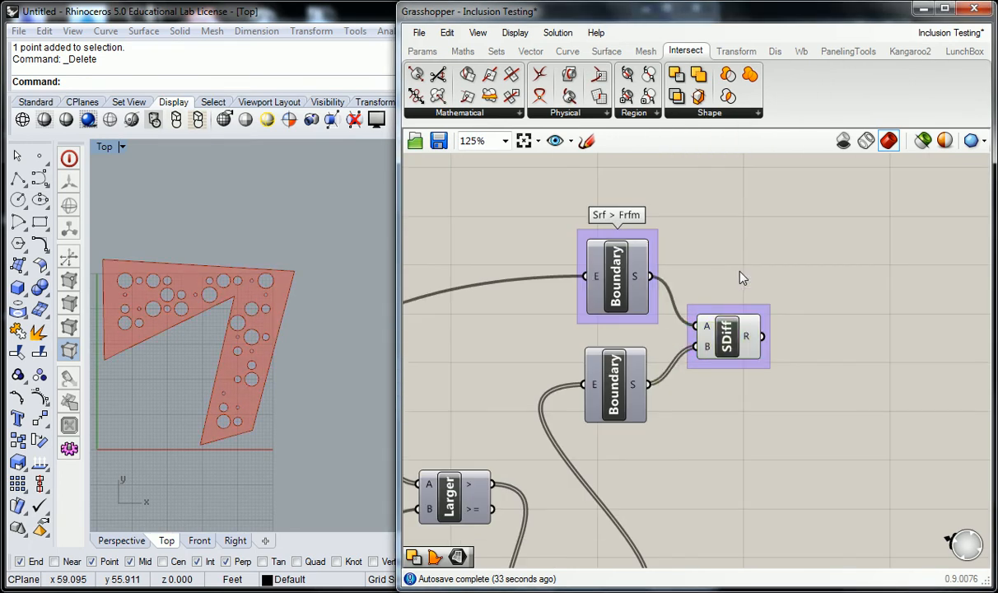
Label the Solid Difference group "Int > Shape" and move it slightly farther from the Boundary Surfaces components.
right_click(738, 311)
type("Int")
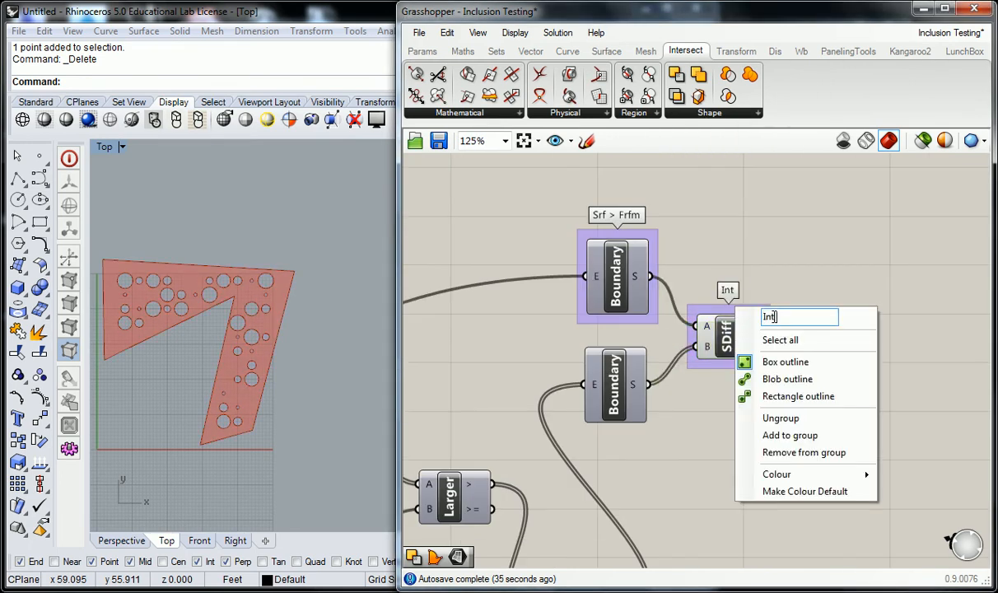
type(" ? Shape")
key("Left")
key("Left")
key("Left")
key("Left")
key("Left")
key("Left")
key("BackSpace")
type(">")
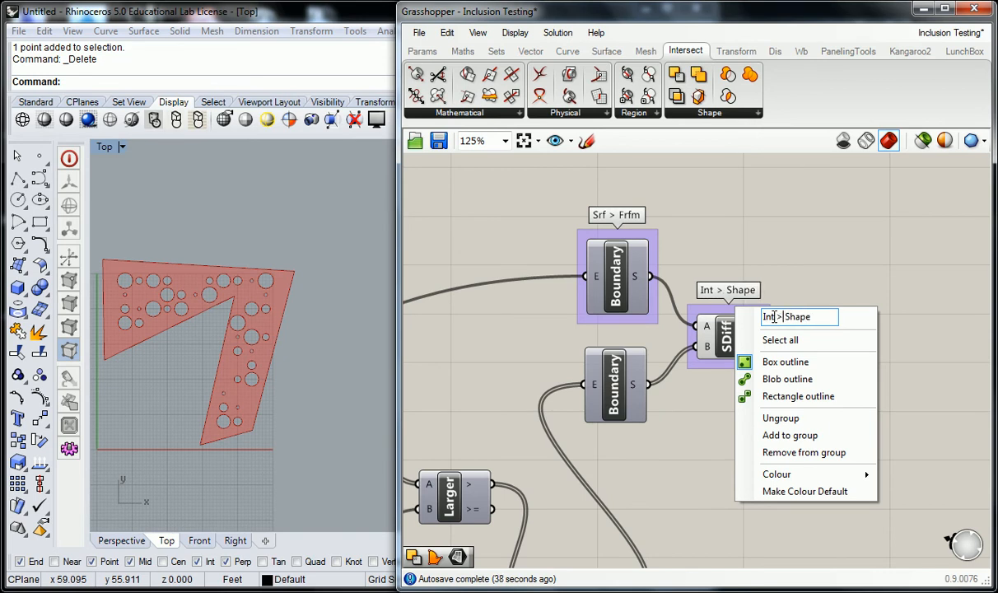
left_click(788, 256)
left_click_drag(727, 338, 758, 329)
left_click(716, 234)
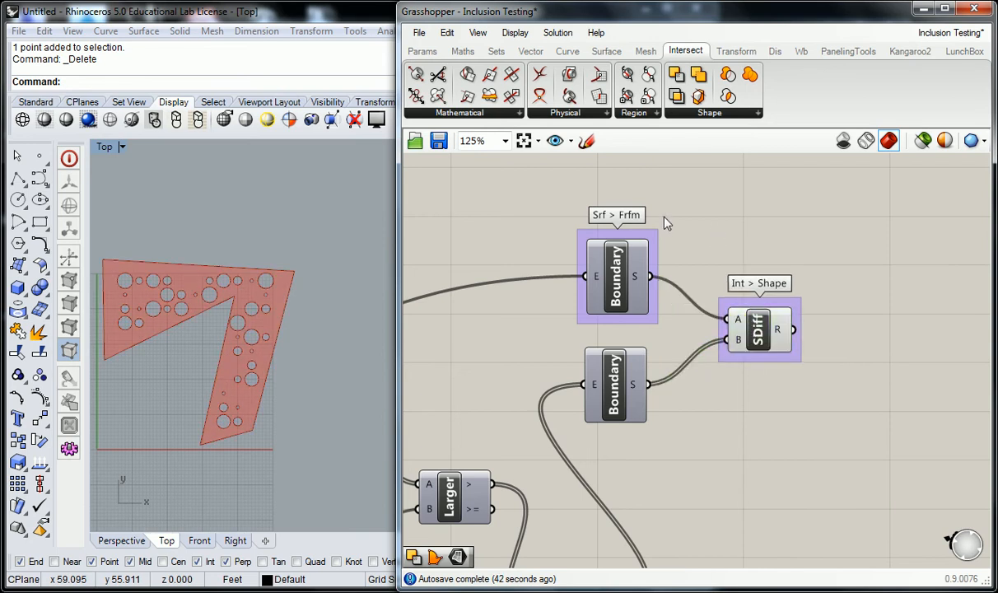
right_click_drag(532, 242, 684, 245)
scroll(764, 250, "down", 3)
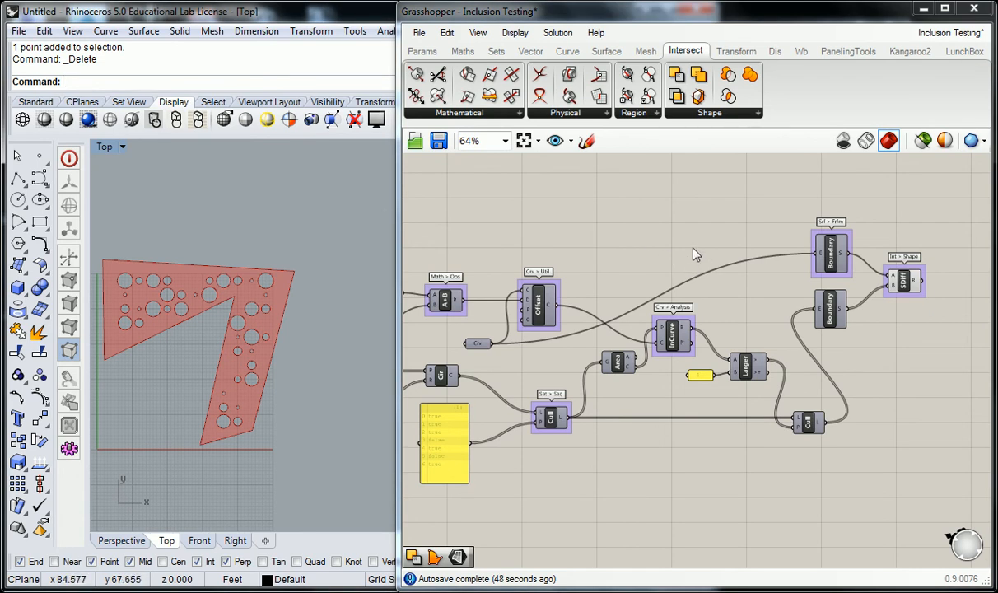
right_click_drag(694, 258, 669, 261)
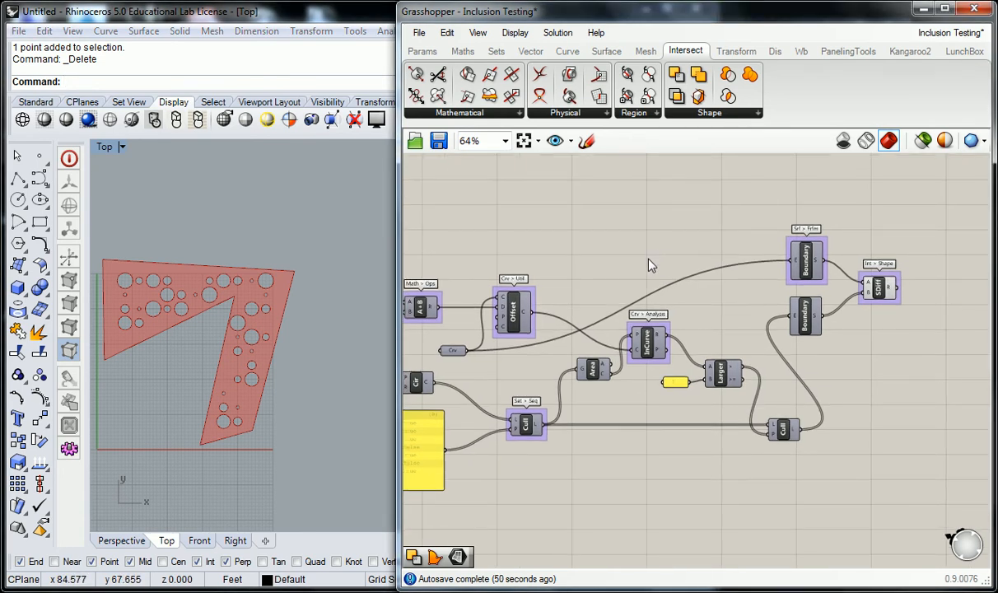
left_click_drag(399, 421, 234, 420)
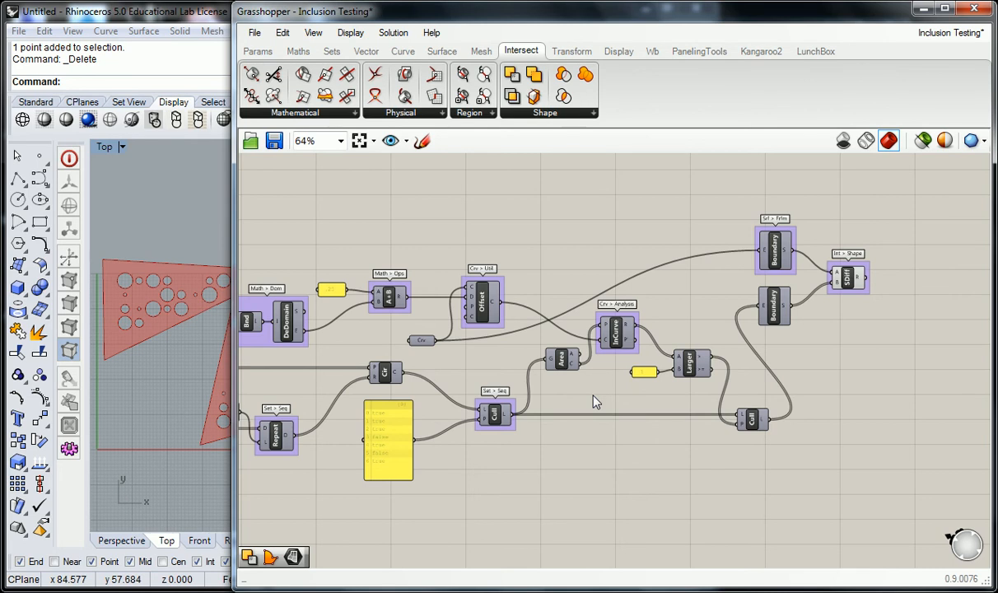
left_click_drag(234, 189, 331, 196)
right_click_drag(583, 221, 416, 246)
right_click_drag(579, 240, 543, 249)
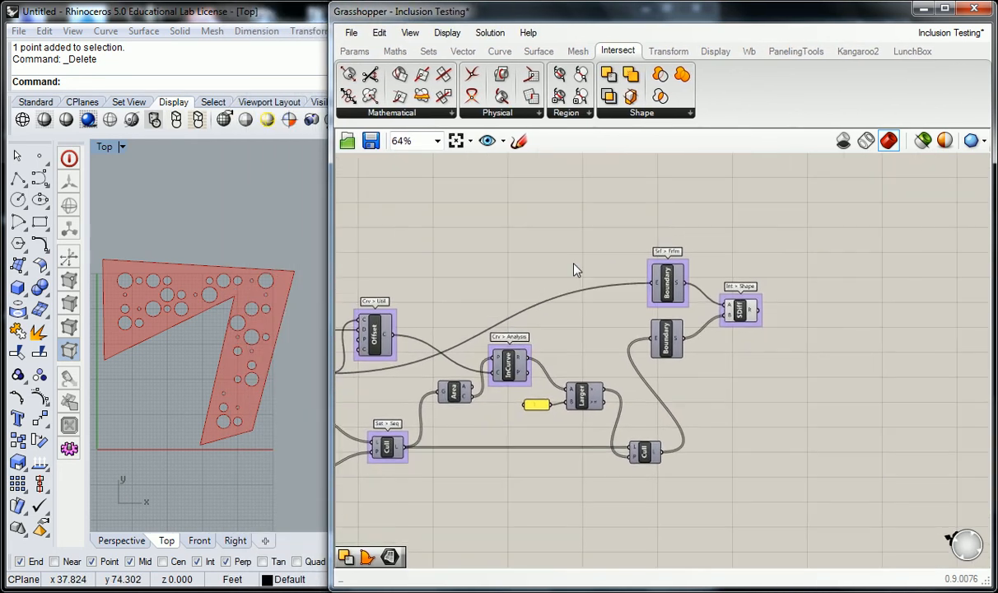
Add a surface Flip component and wire it between the grouped Boundary Surfaces output and Solid Difference input A.
double_click(574, 189)
type("flip")
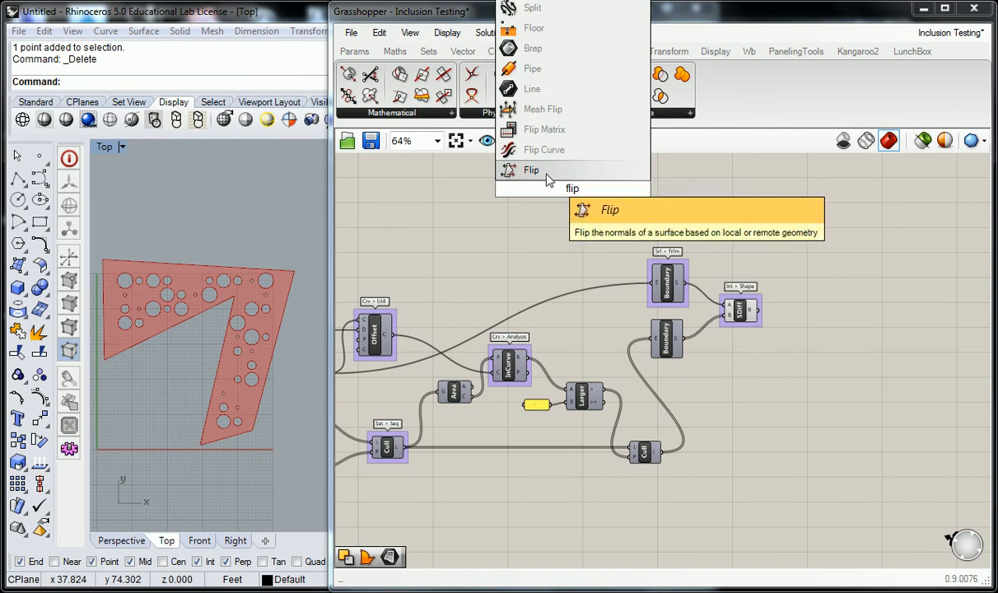
left_click(545, 171)
left_click_drag(591, 193, 552, 243)
right_click_drag(612, 256, 540, 281)
left_click_drag(603, 310, 515, 317)
left_click_drag(458, 263, 568, 280)
left_click_drag(527, 311, 652, 338)
left_click_drag(574, 301, 587, 320)
left_click(568, 263)
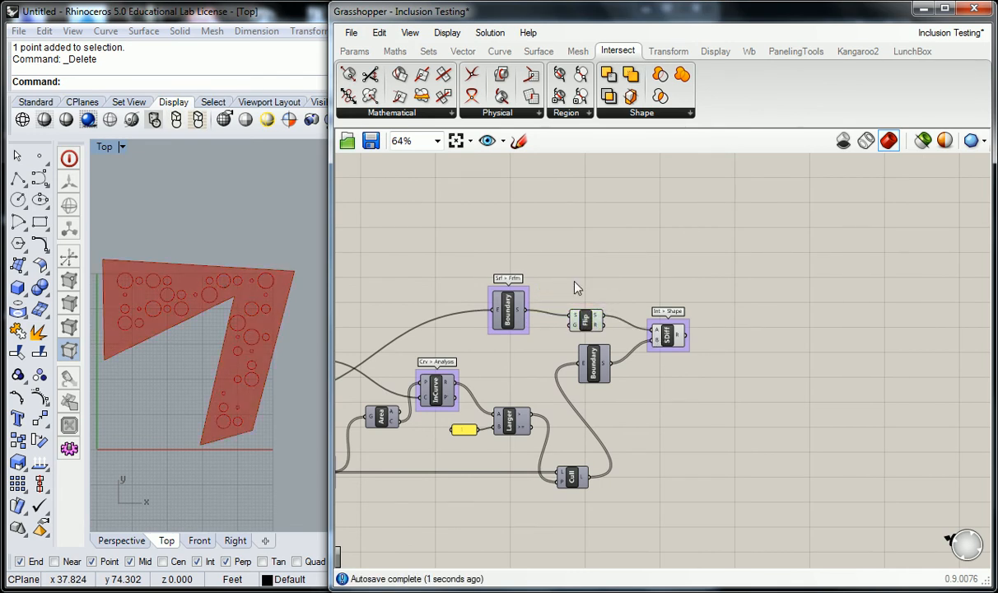
Check the Solid Difference preview with the flipped surface and turn off the Flip component's preview.
right_click_drag(230, 274, 200, 221)
left_click(668, 335)
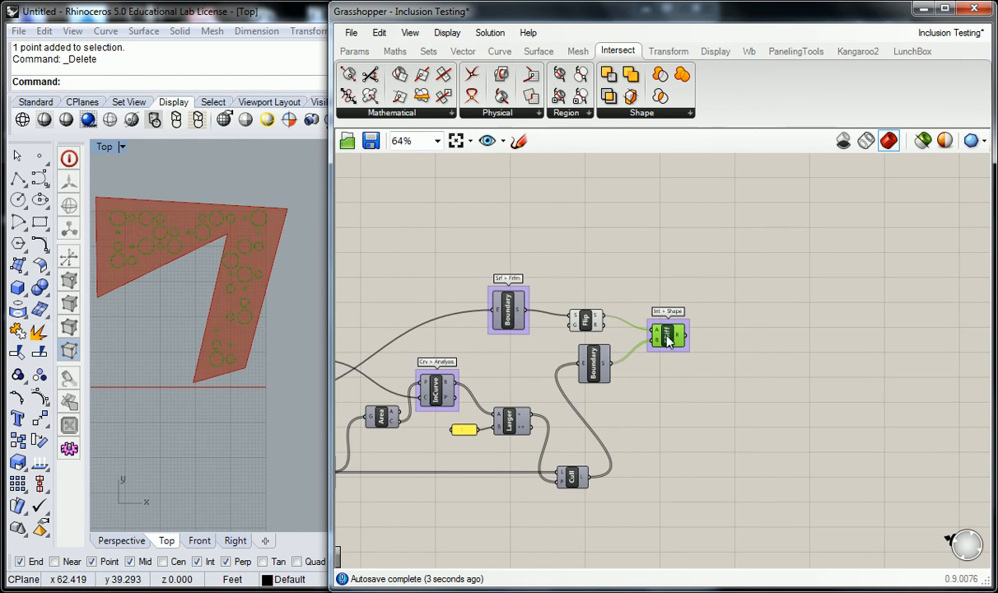
right_click(589, 321)
left_click(637, 352)
left_click(591, 262)
right_click_drag(516, 265, 492, 280)
right_click_drag(182, 230, 204, 243)
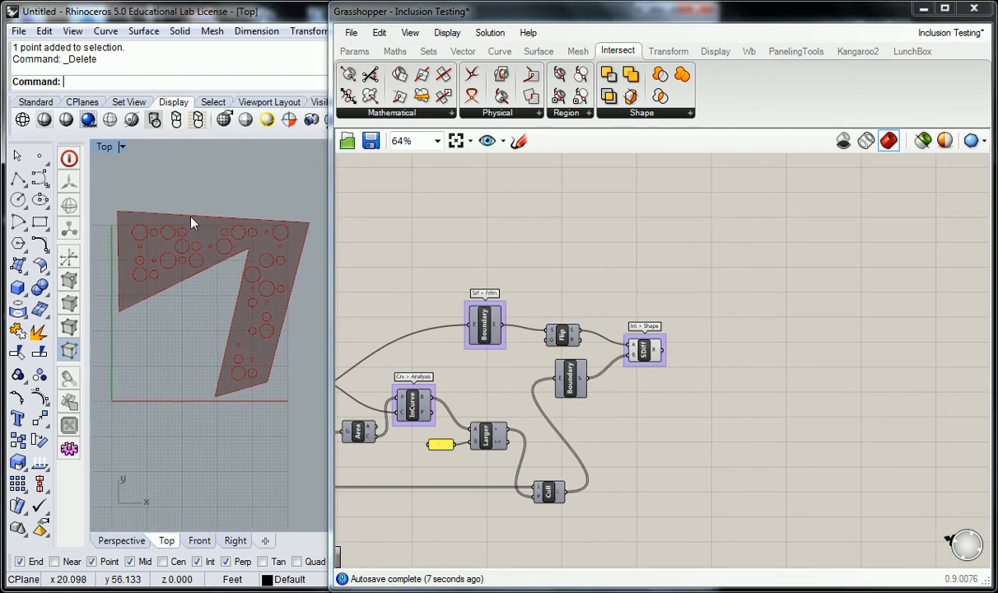
Enlarge the visible Rhino viewport and examine the Solid Difference result together with the Flip component's description.
left_click_drag(332, 200, 602, 201)
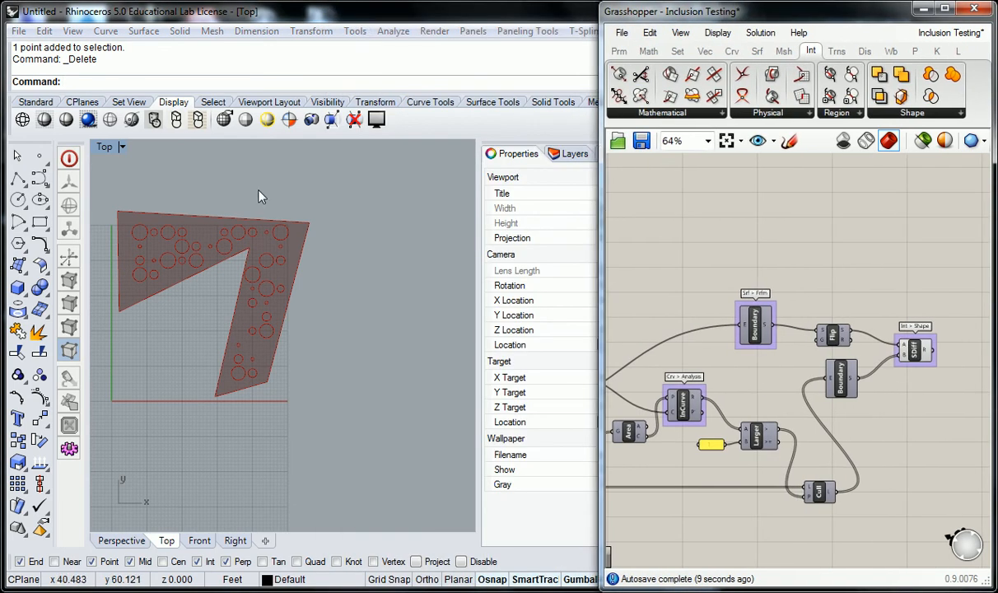
right_click_drag(243, 211, 343, 229)
scroll(344, 234, "up", 3)
scroll(356, 274, "down", 2)
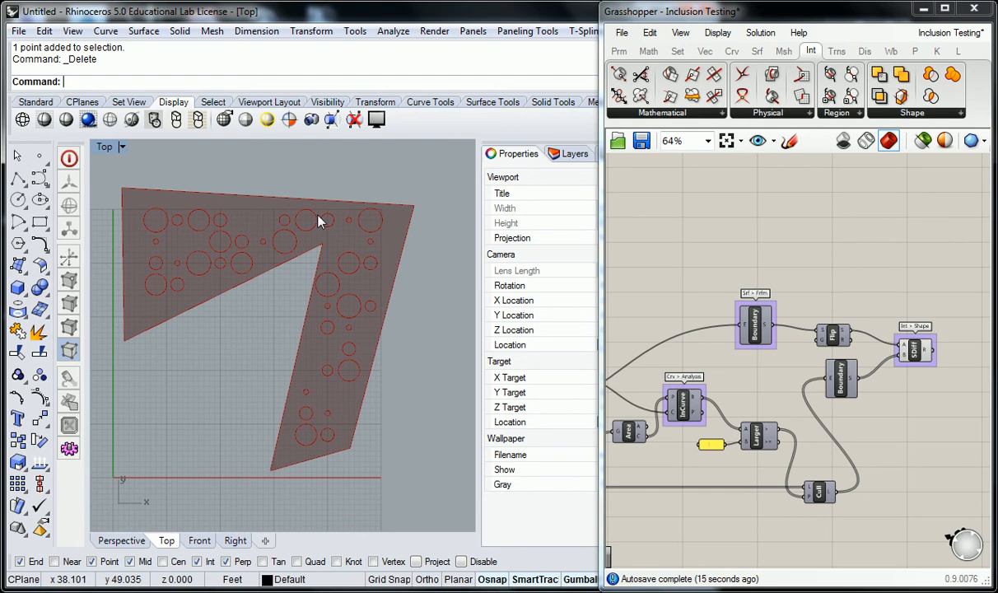
right_click_drag(776, 260, 757, 257)
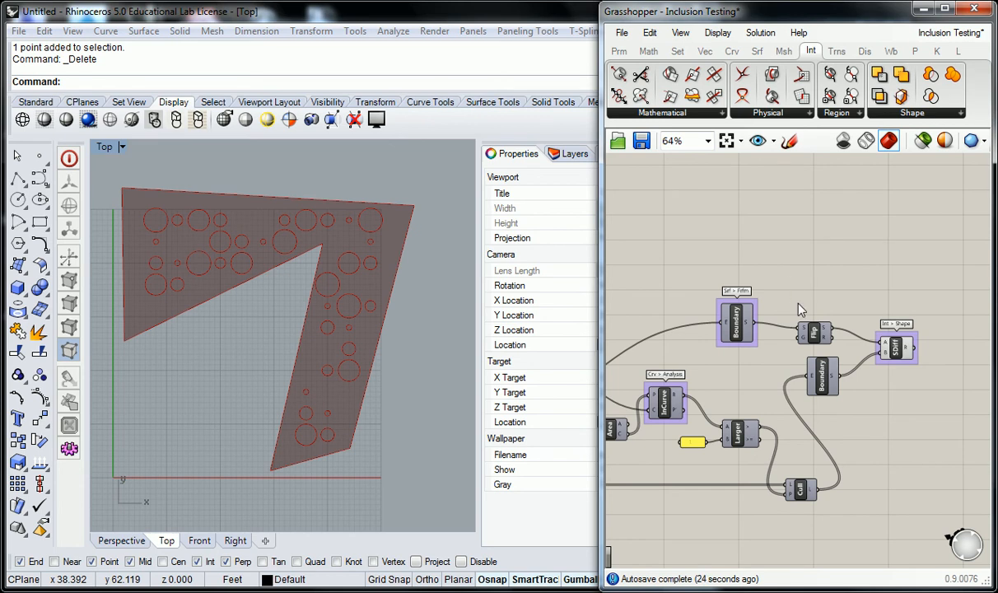
mouse_move(814, 333)
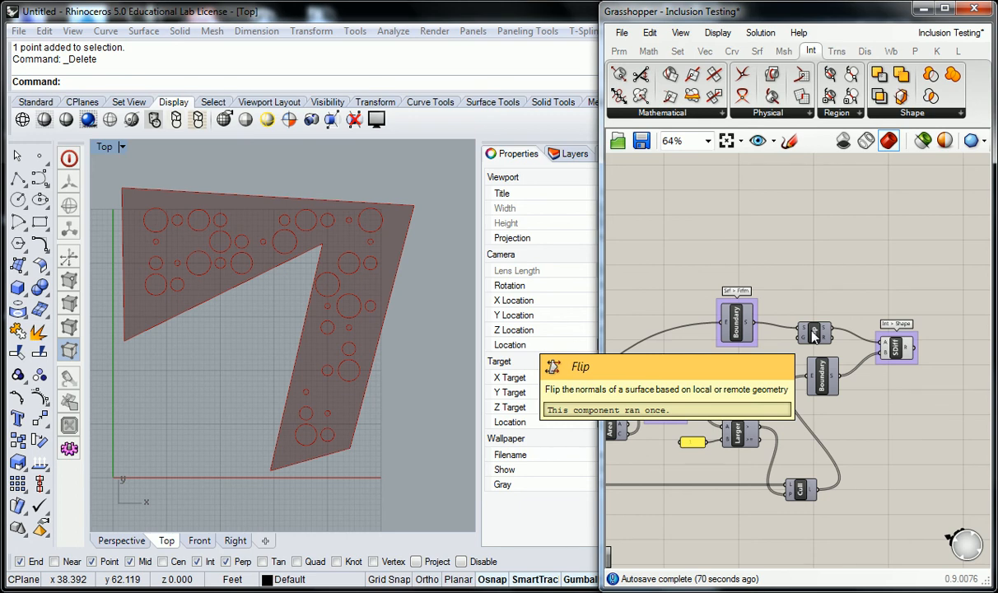
right_click_drag(869, 223, 845, 211)
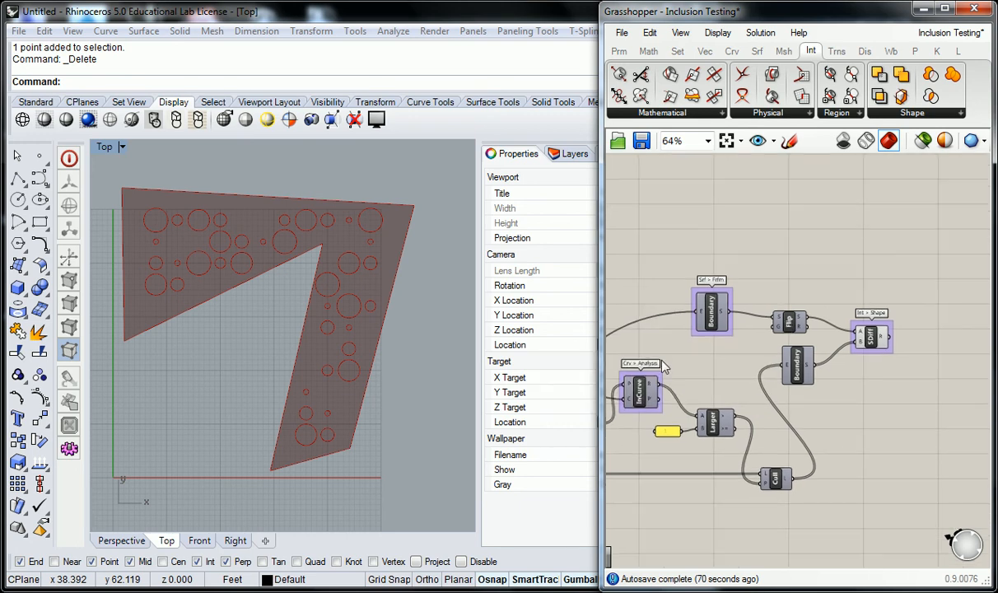
scroll(824, 307, "up", 1)
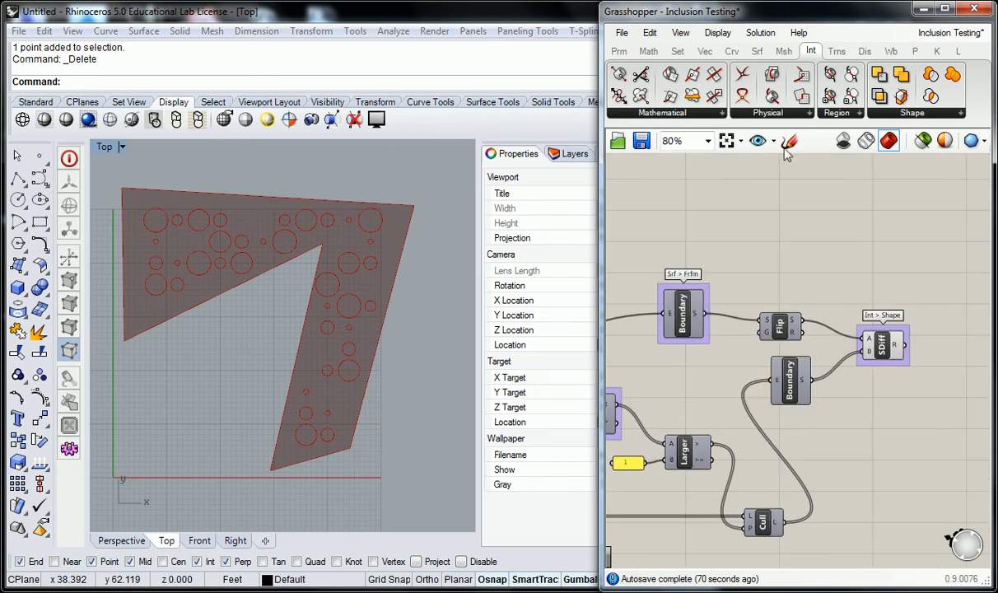
left_click(754, 52)
left_click(920, 113)
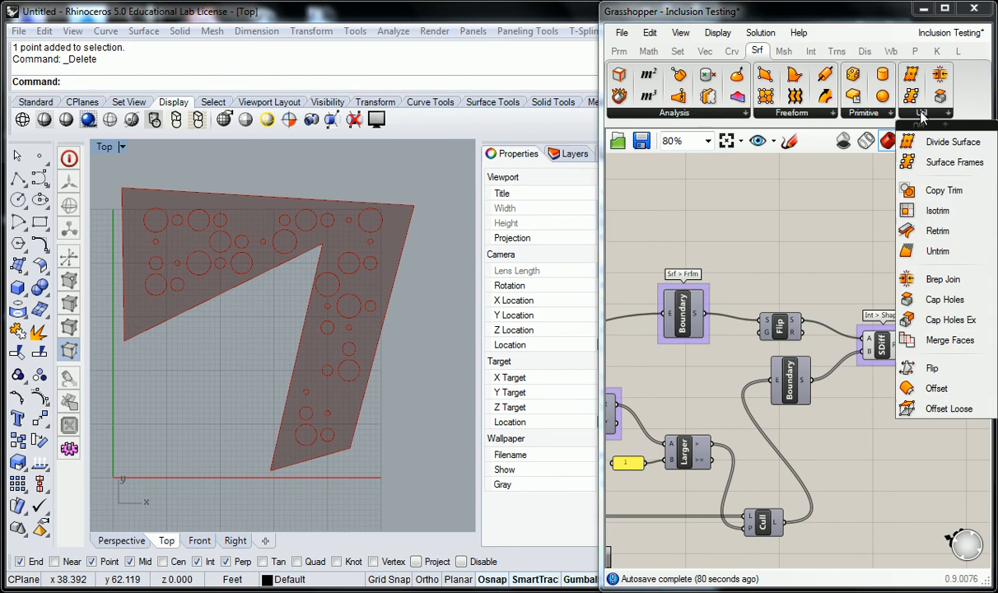
left_click(936, 371)
left_click(875, 278)
left_click(871, 275)
key("Delete")
Group the Flip component and label the group "Srf > Util.".
left_click(779, 327)
key("ctrl+g")
left_click(780, 281)
right_click(792, 317)
type("Srf > Util.")
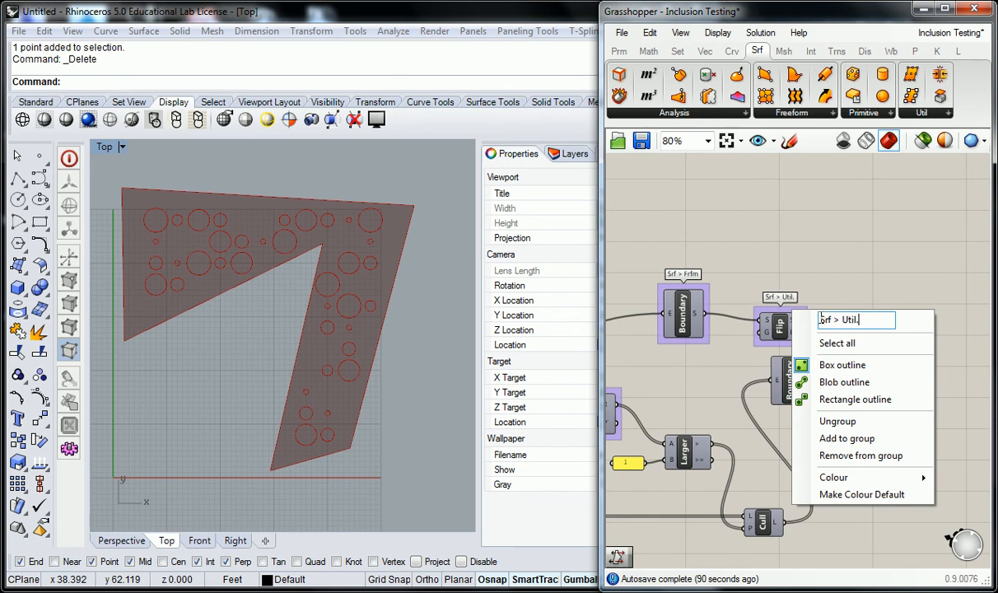
left_click(800, 231)
Disconnect Flip's surface input, wire the grouped Boundary Surfaces output directly into Solid Difference input A, and move Flip above the wire.
scroll(839, 219, "down", 4)
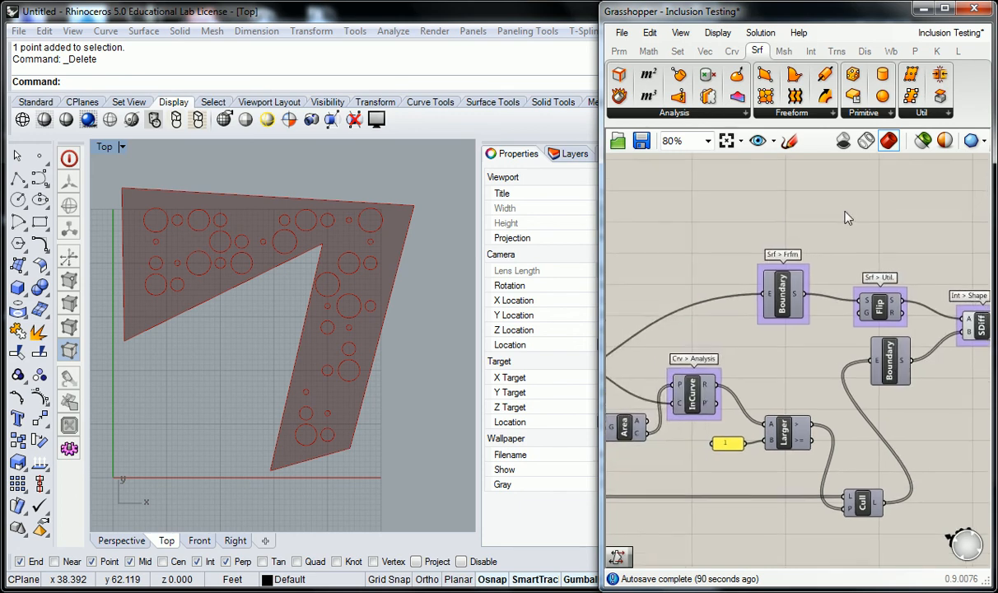
scroll(786, 228, "up", 3)
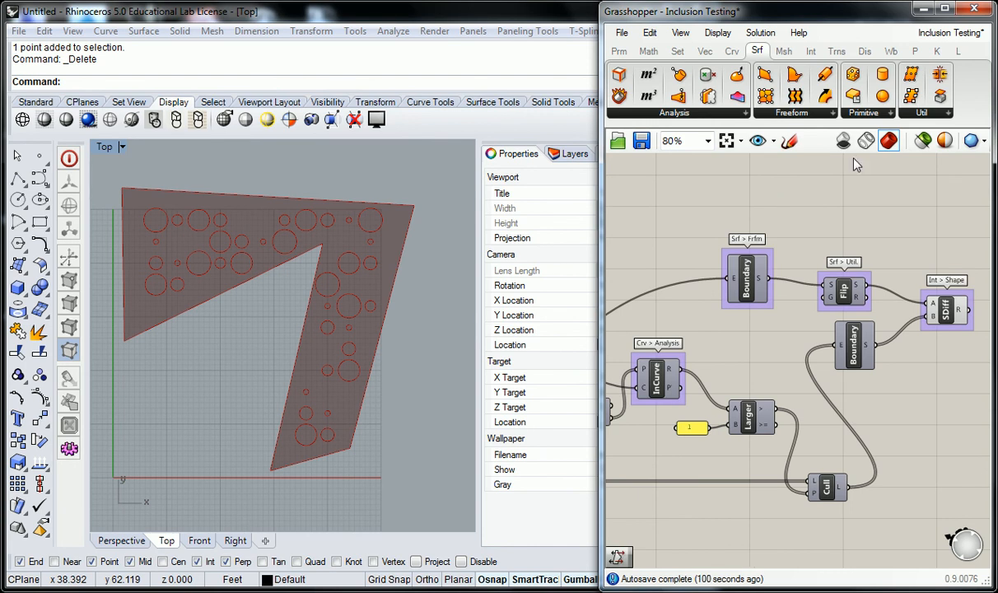
left_click(836, 298)
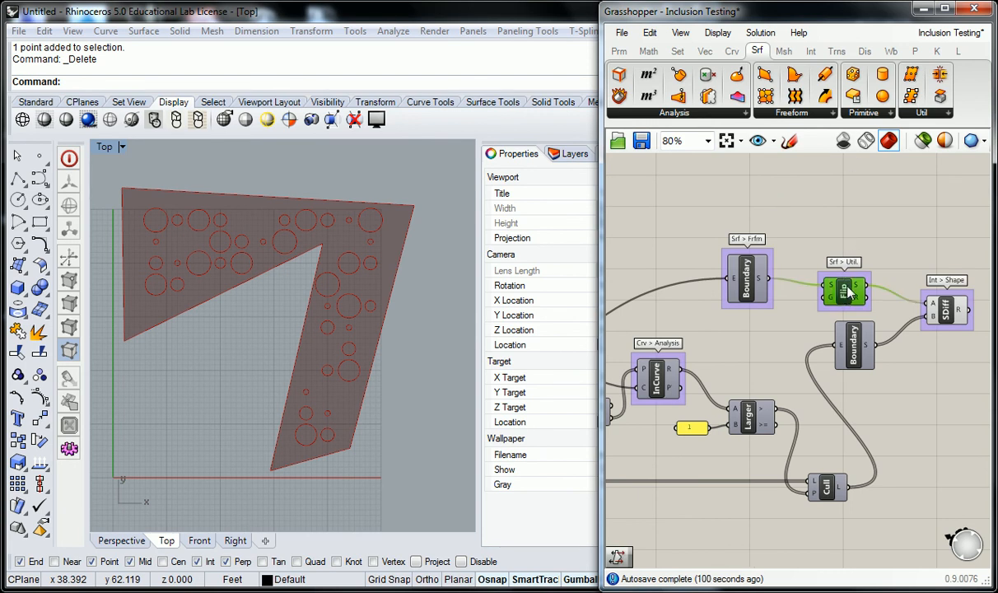
right_click(831, 286)
mouse_move(885, 306)
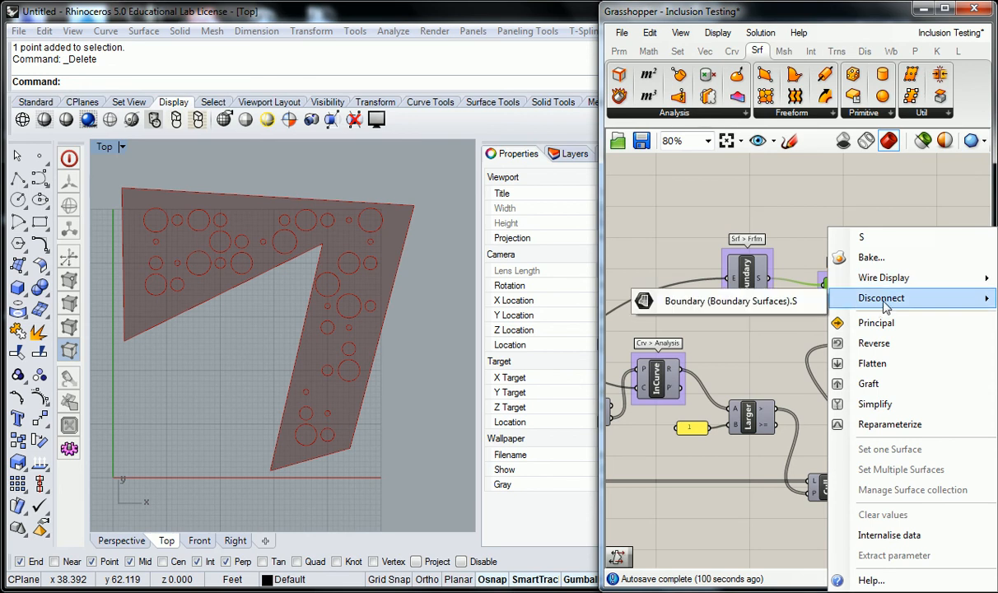
left_click(766, 300)
left_click_drag(835, 298, 833, 226)
left_click_drag(772, 281, 913, 290)
left_click_drag(830, 239, 845, 273)
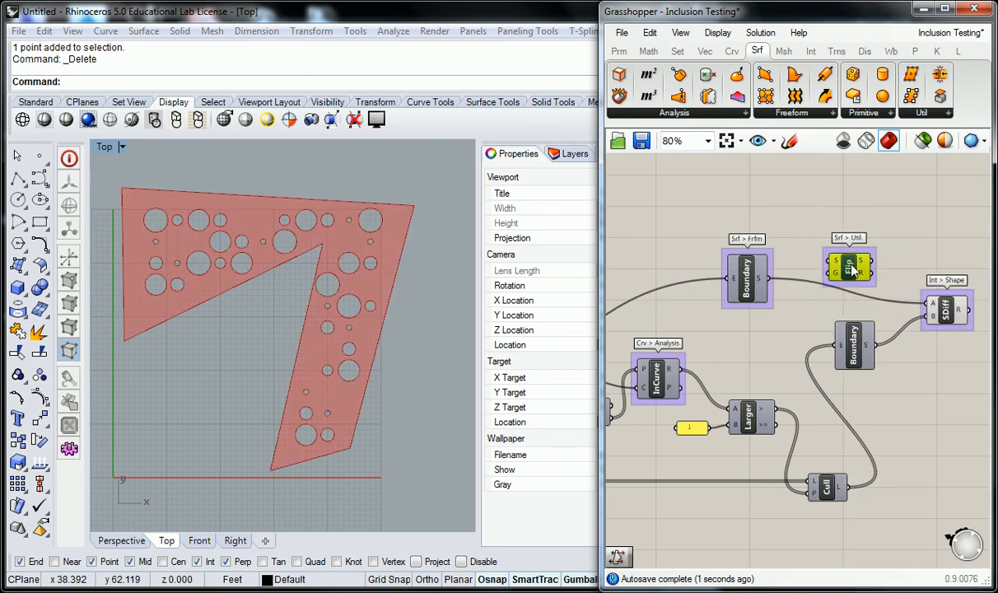
Widen the Grasshopper window so that more of the definition fits beside the Rhino viewport.
right_click_drag(799, 221, 799, 216)
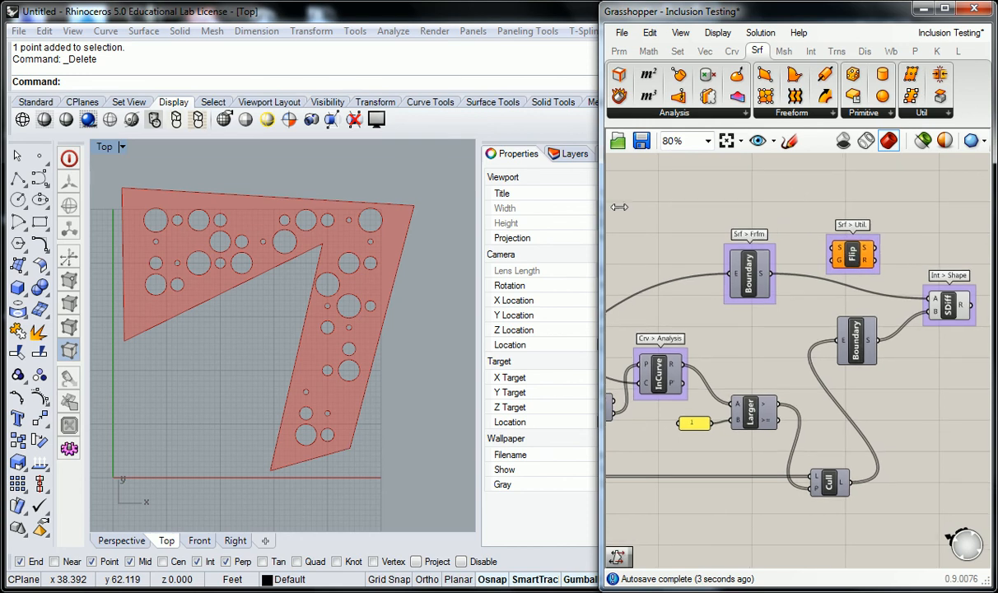
left_click_drag(600, 201, 466, 202)
right_click_drag(581, 203, 690, 201)
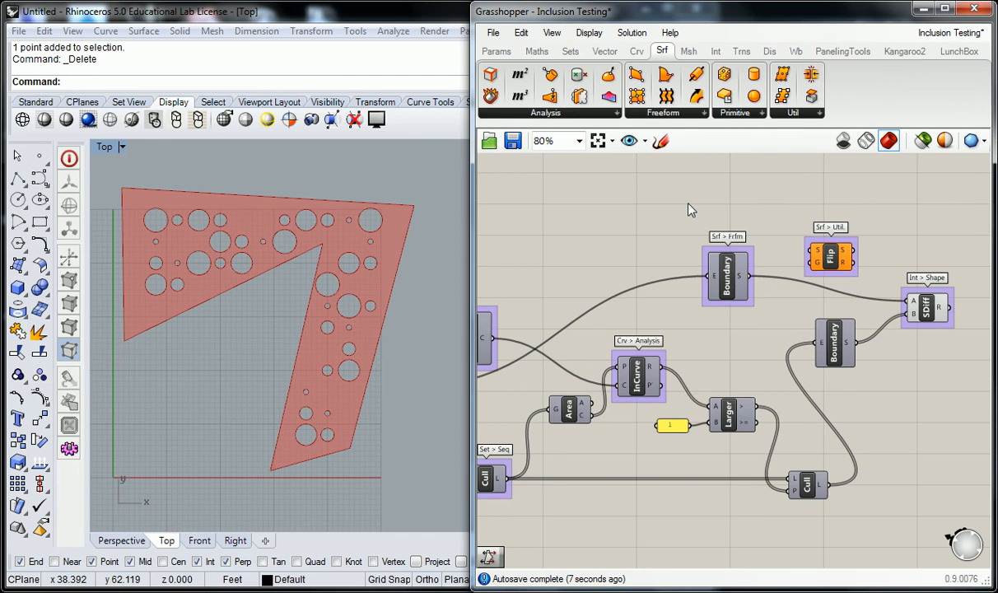